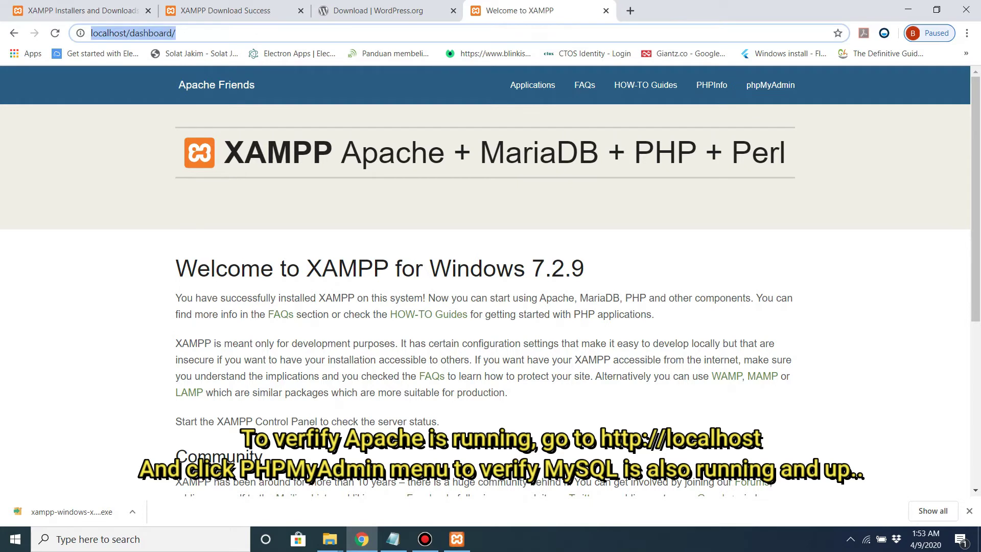
Step: Check the tutorial notes, then open phpMyAdmin from the localhost XAMPP dashboard
left_click(177, 32)
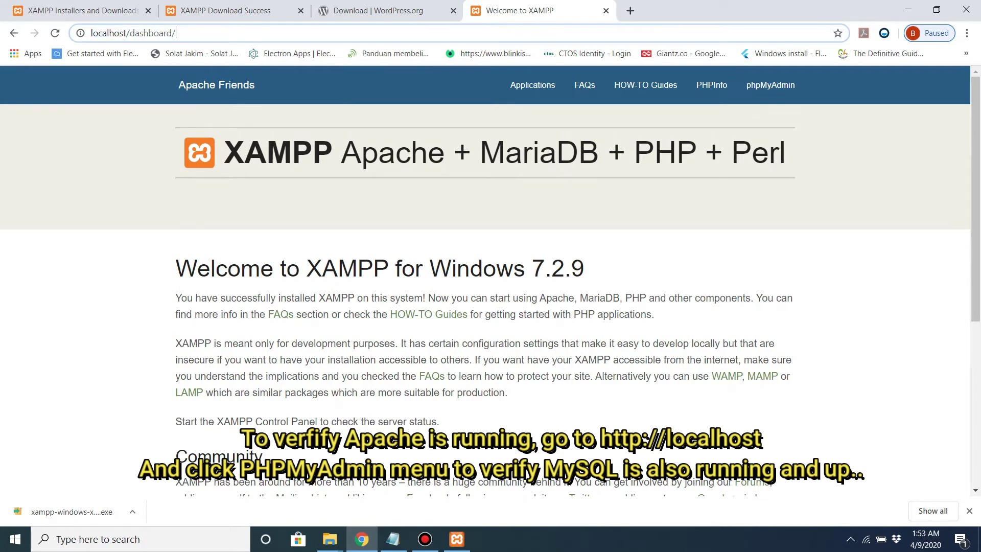
left_click(392, 539)
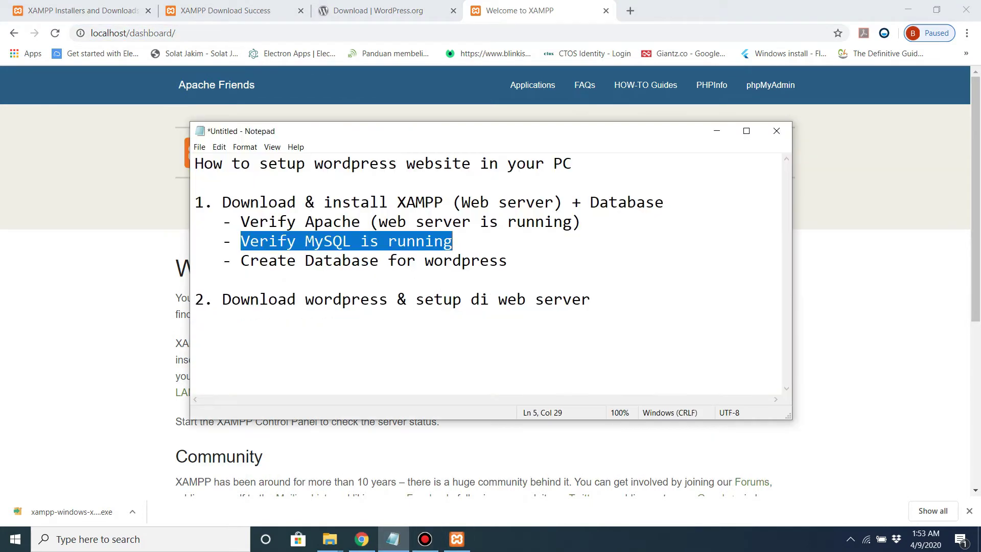
left_click(770, 85)
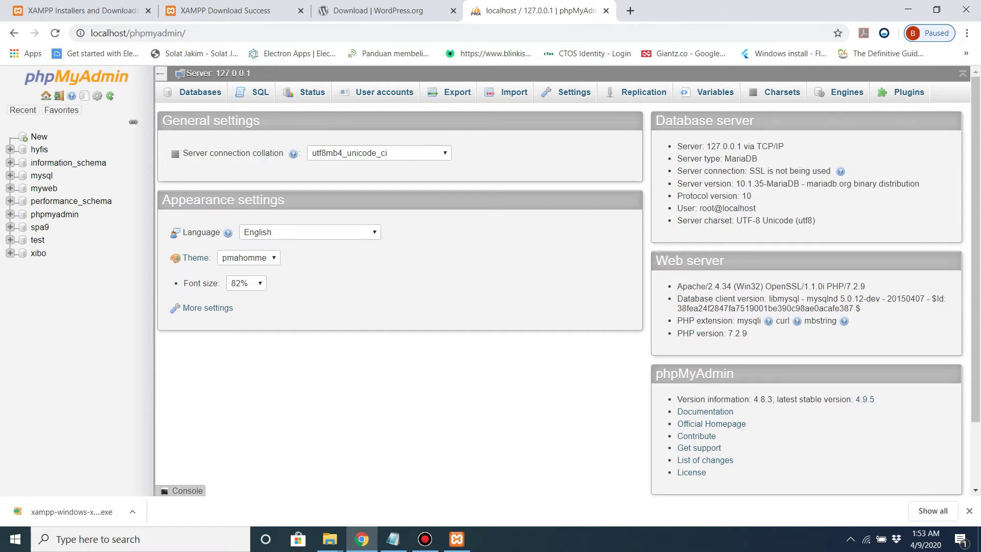
Step: Mark the 'Create Database' note, then show phpMyAdmin's Databases overview
left_click(393, 539)
left_click(195, 279)
left_click_drag(241, 261, 508, 261)
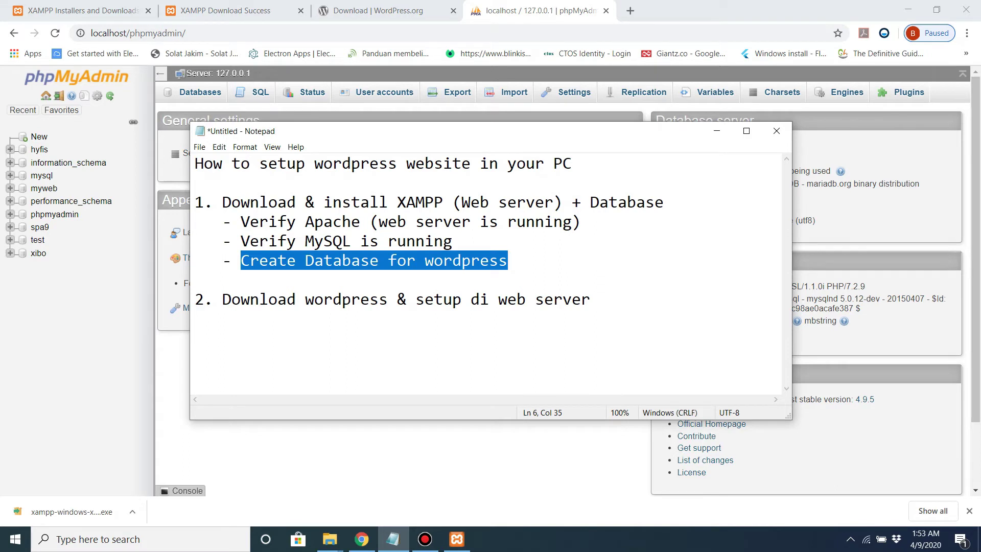
key("alt+Tab")
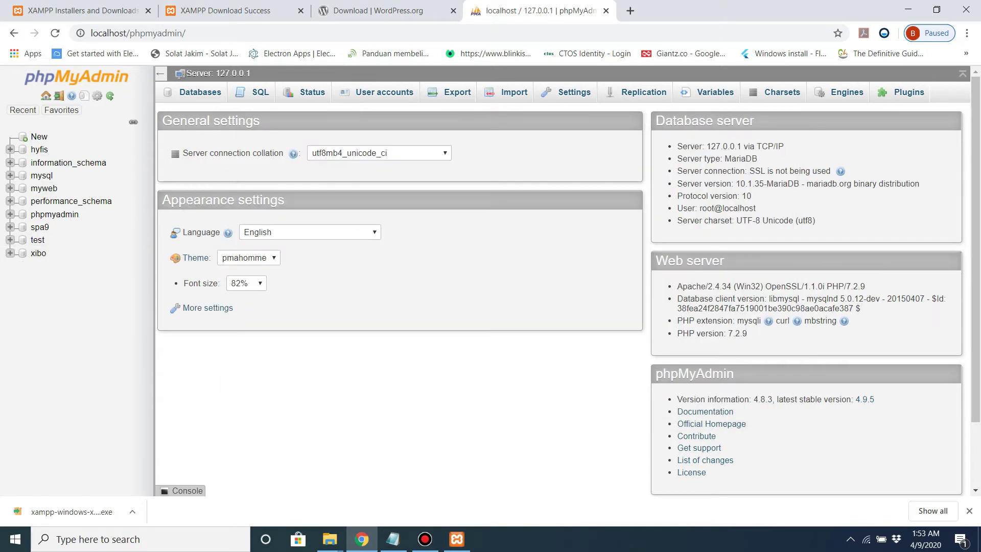
left_click(200, 92)
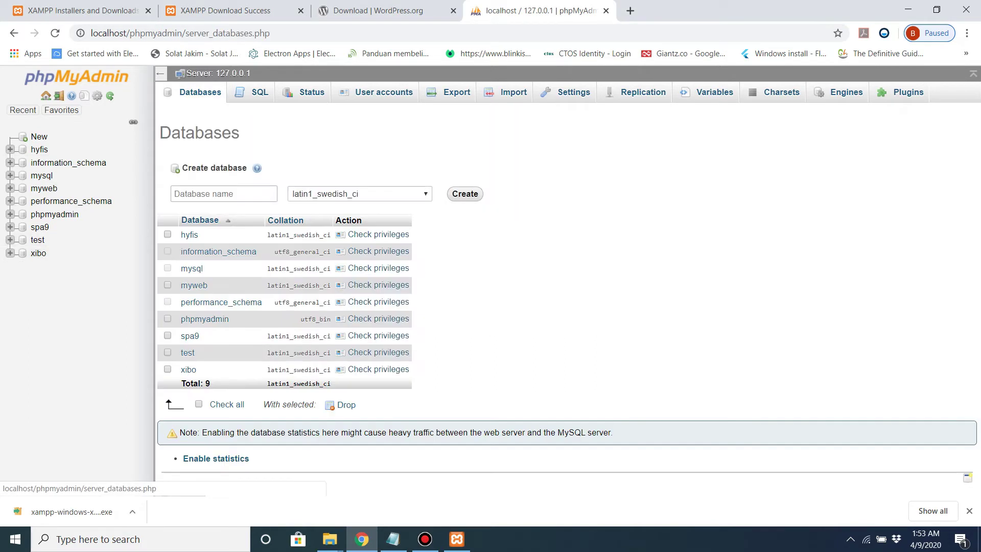
Step: Create a database named 'wordpress' and view its Privileges page
left_click(223, 193)
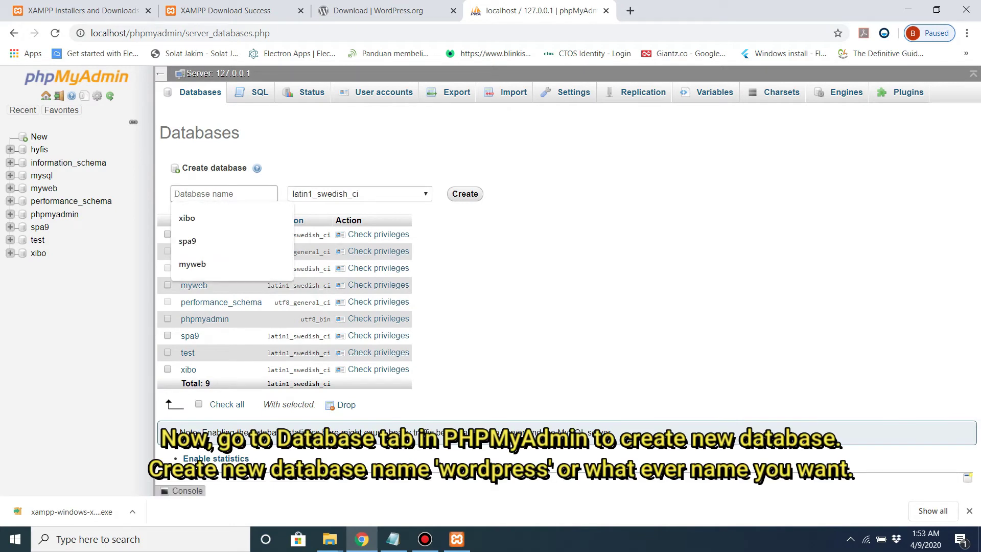
type("wordpress")
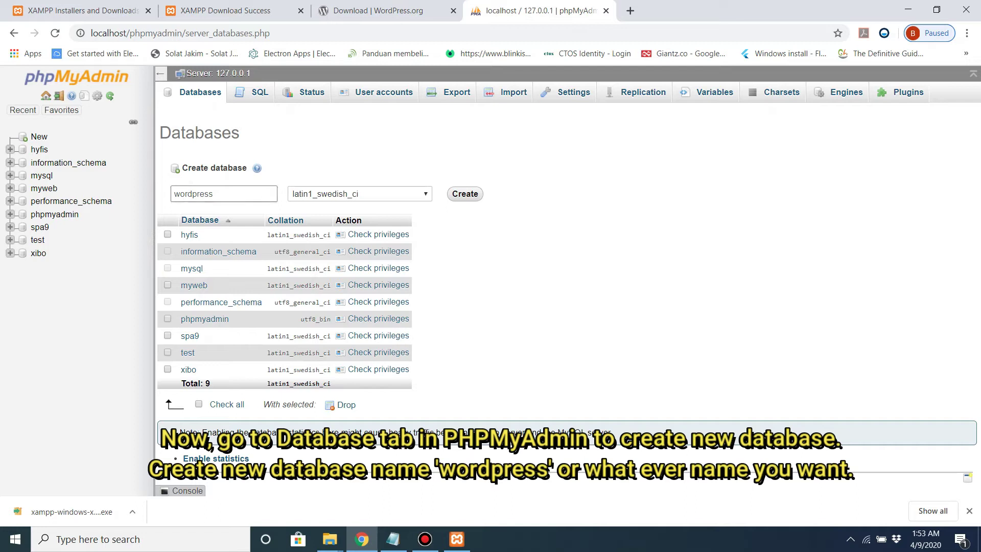
key("Return")
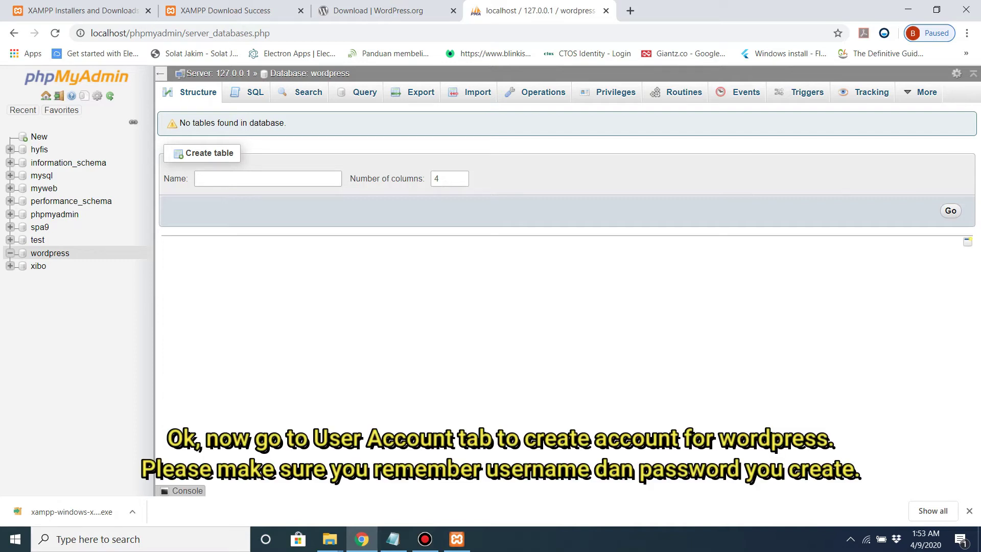
left_click(608, 92)
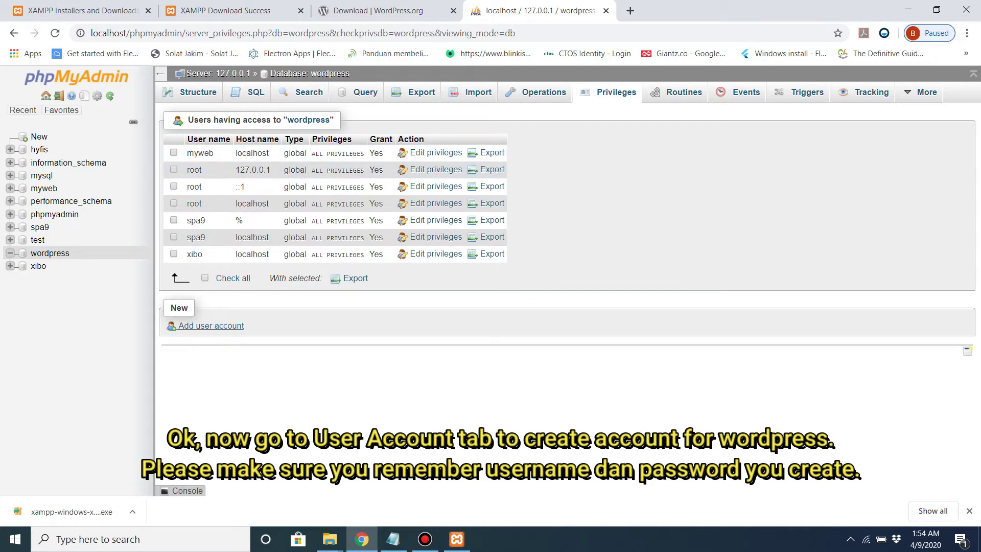
Step: Add user 'wordpress' on Local host with a password and all global privileges
left_click(211, 326)
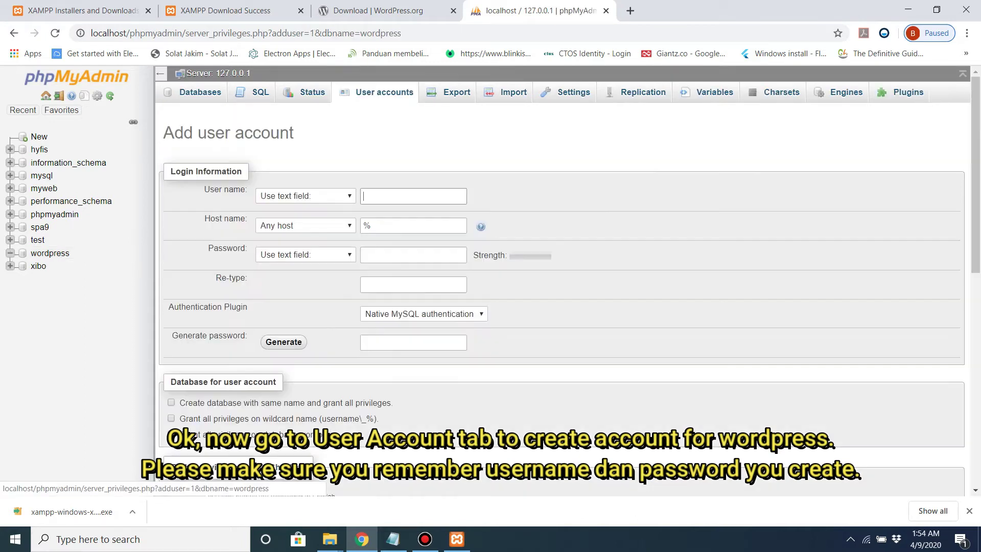
type("wordpress")
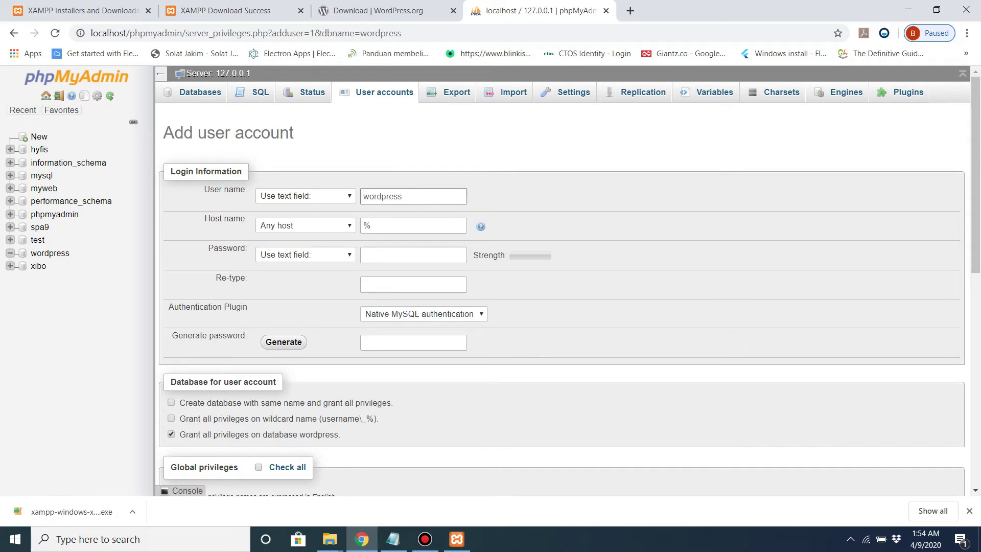
left_click(304, 225)
left_click(286, 245)
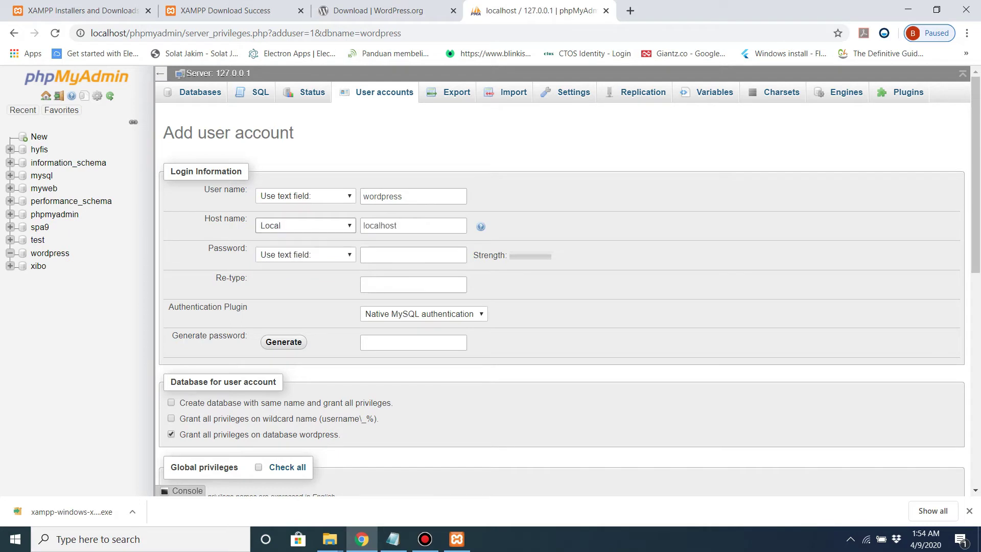
left_click(412, 255)
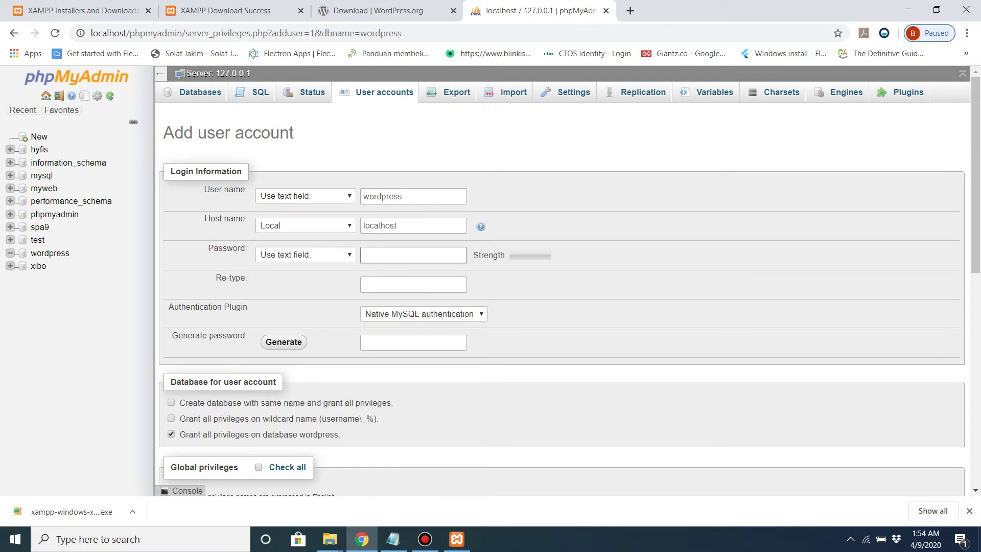
type("password1")
key("Tab")
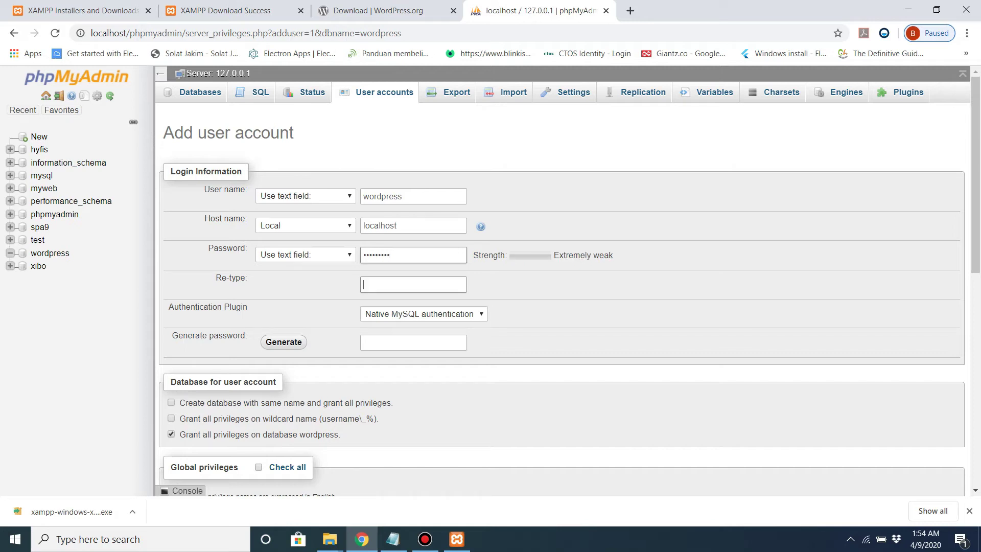
type("password1")
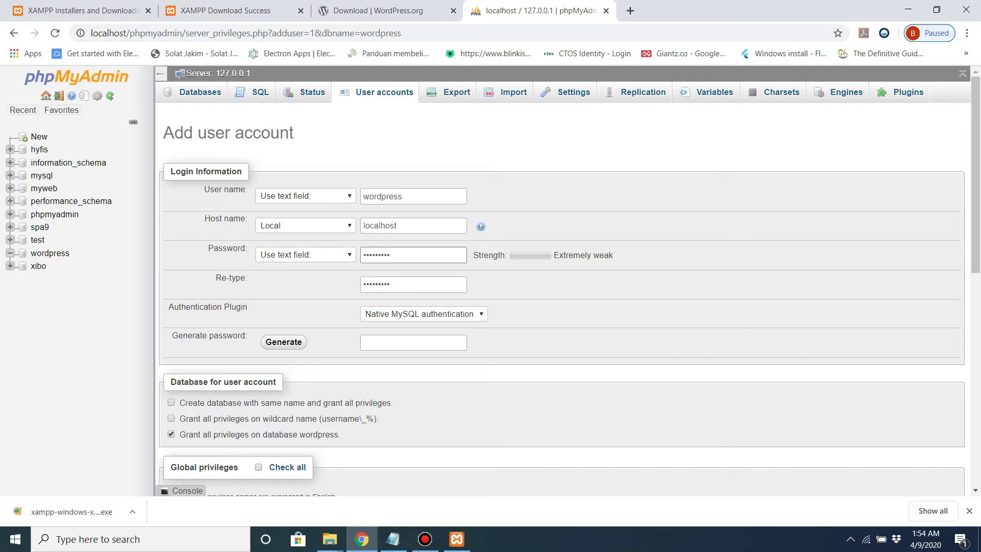
scroll(562, 299, "down", 4)
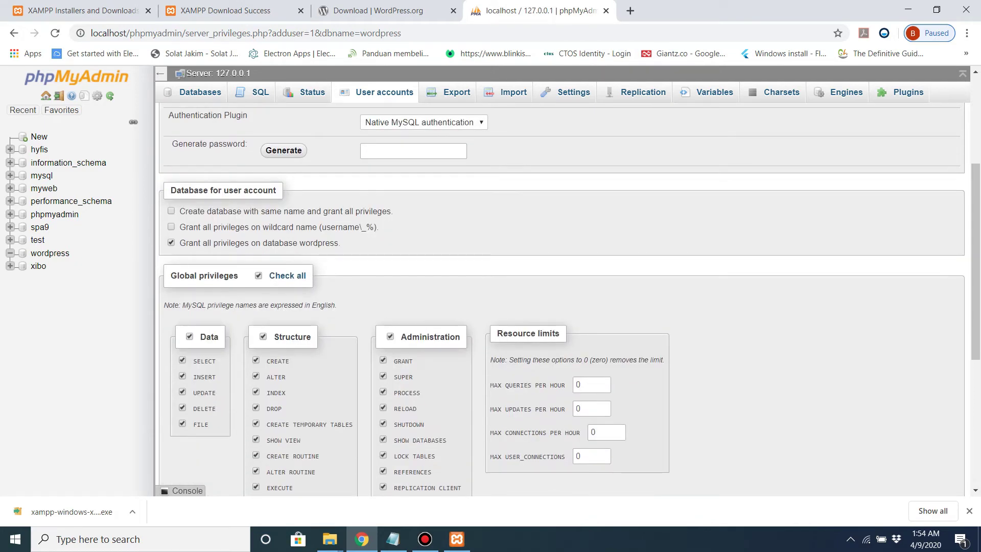
scroll(561, 299, "down", 5)
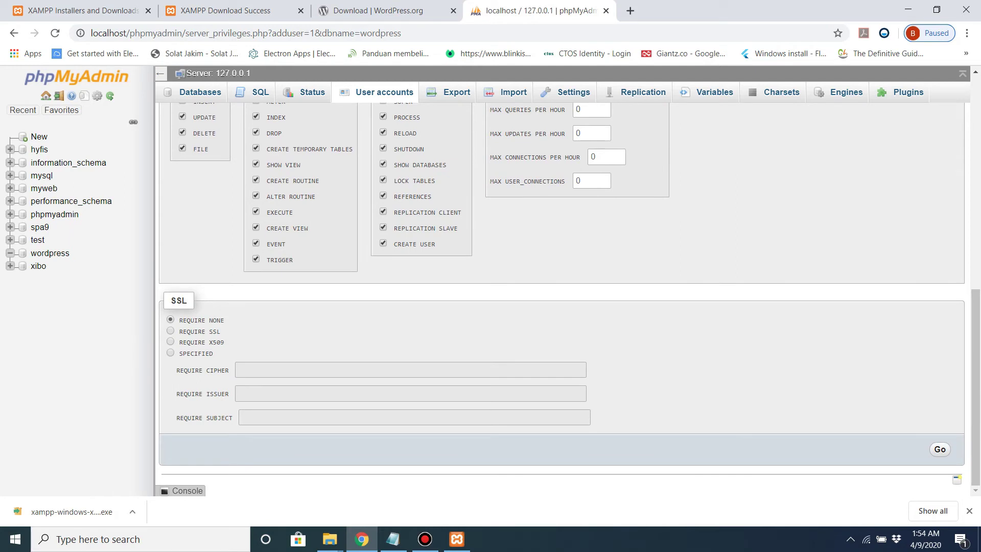
key("Return")
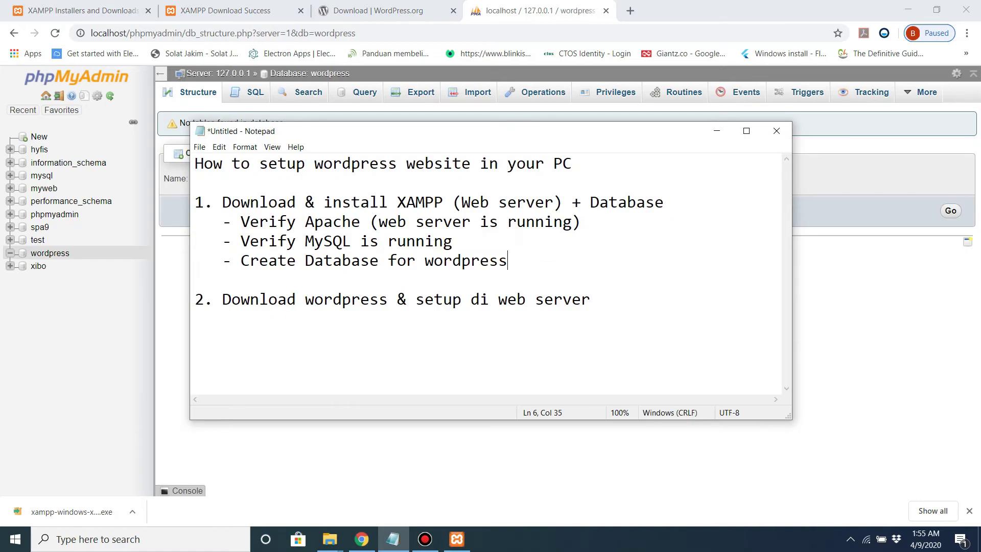
Step: Reload wordpress.org/download, download the WordPress 5.4 zip and show it in Downloads
left_click_drag(222, 299, 590, 299)
left_click(590, 298)
left_click(381, 10)
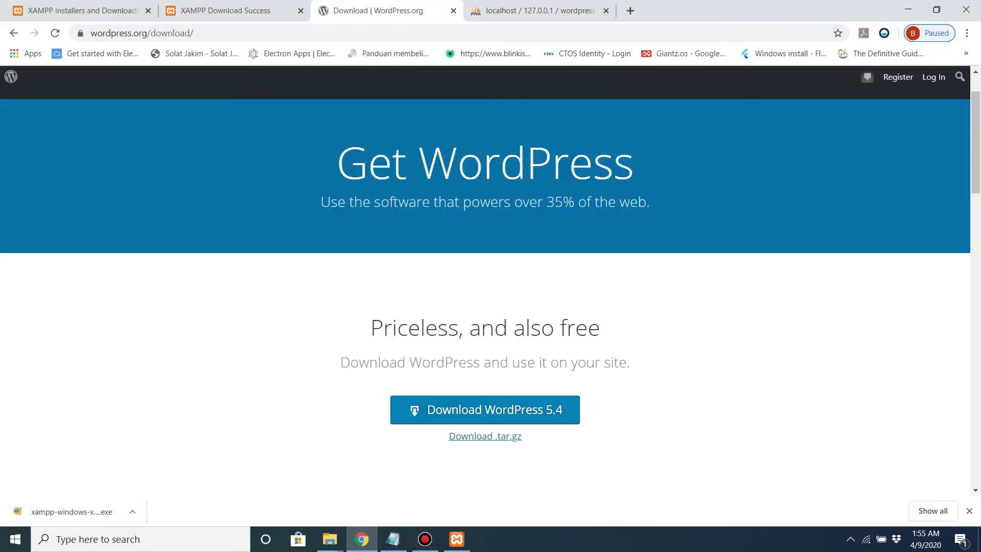
left_click_drag(91, 33, 194, 32)
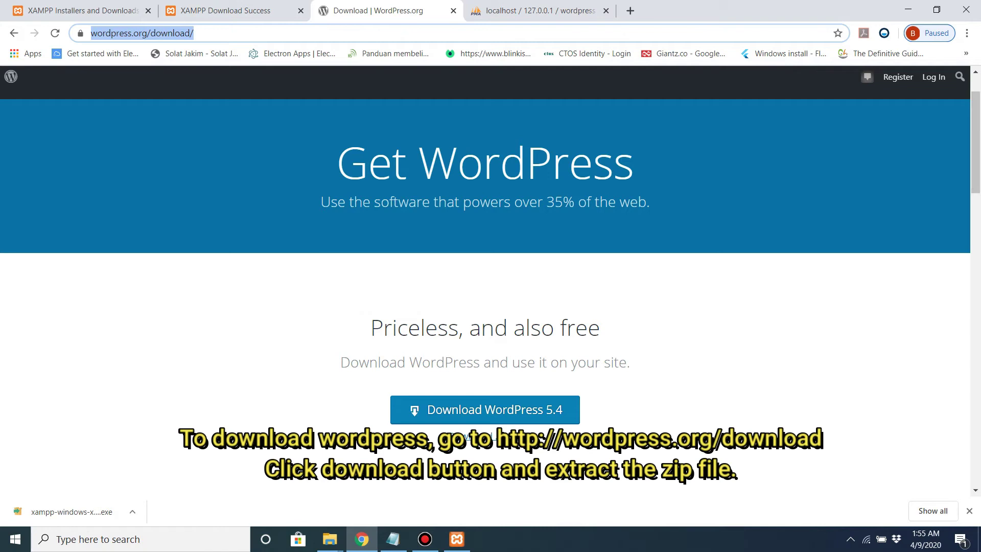
left_click(222, 33)
key("Return")
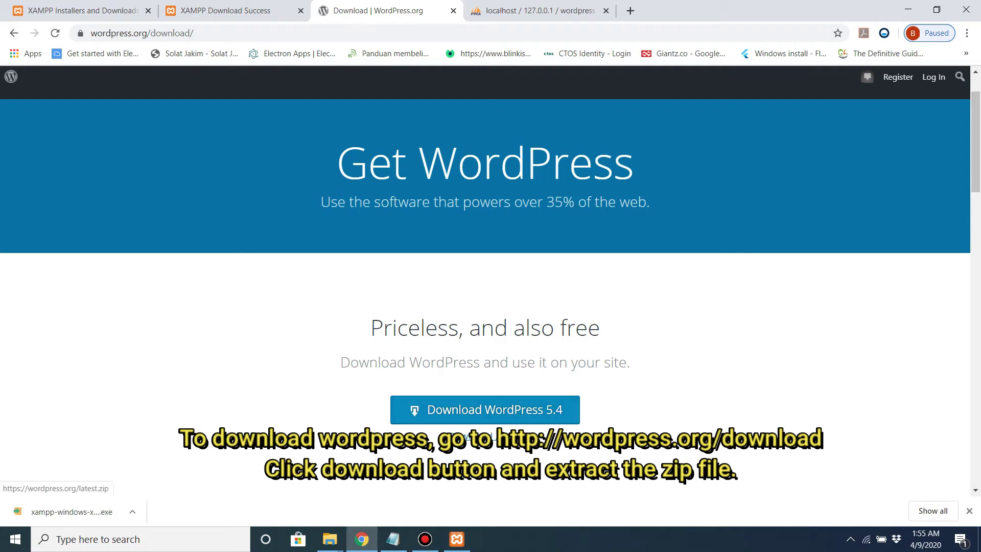
left_click(484, 409)
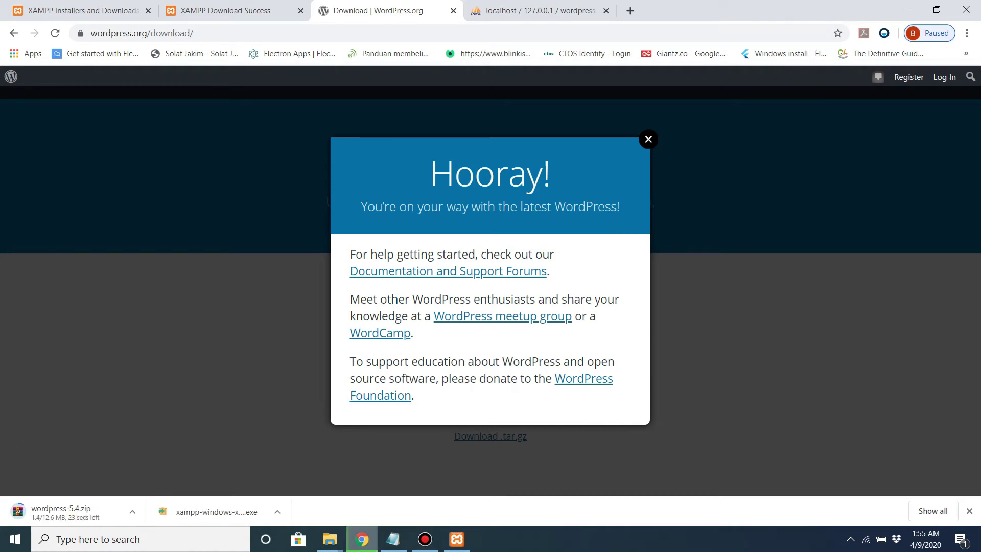
left_click(132, 511)
left_click(166, 467)
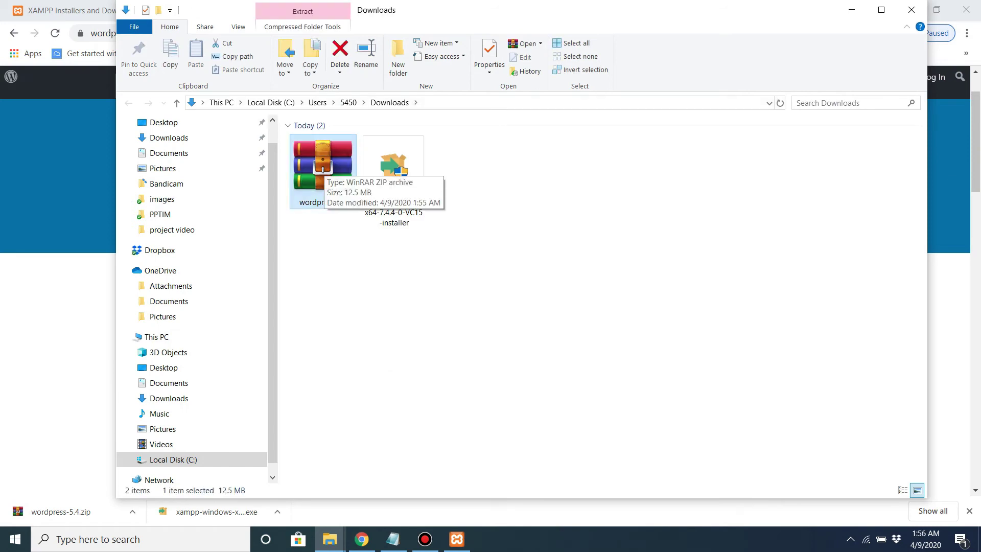
Step: Extract wordpress-5.4.zip in Downloads and copy the resulting wordpress folder
right_click(320, 168)
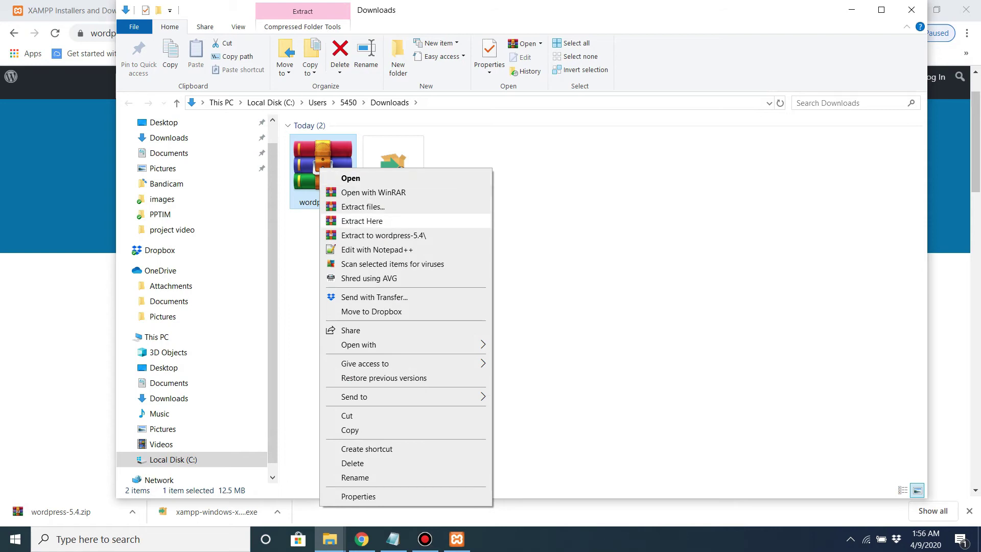
left_click(362, 221)
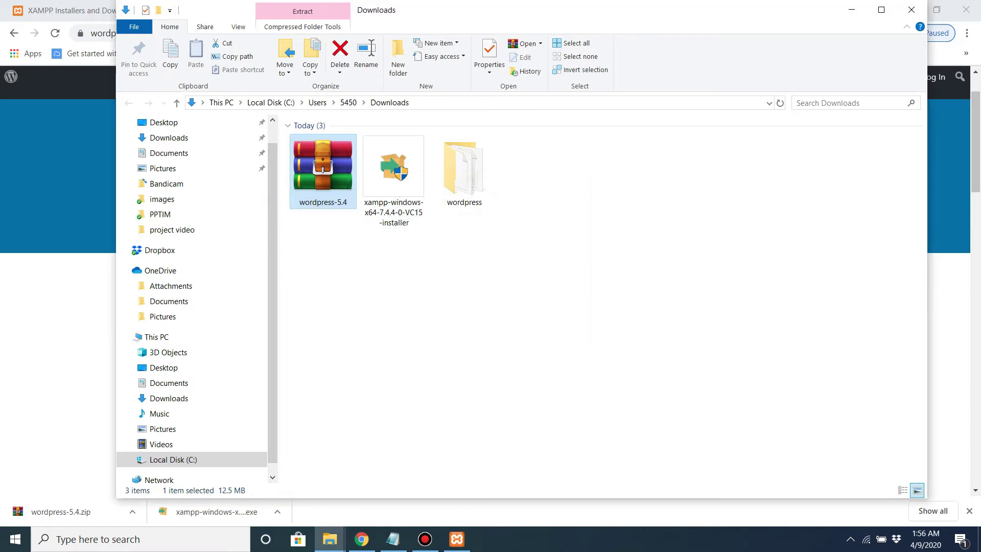
left_click(322, 284)
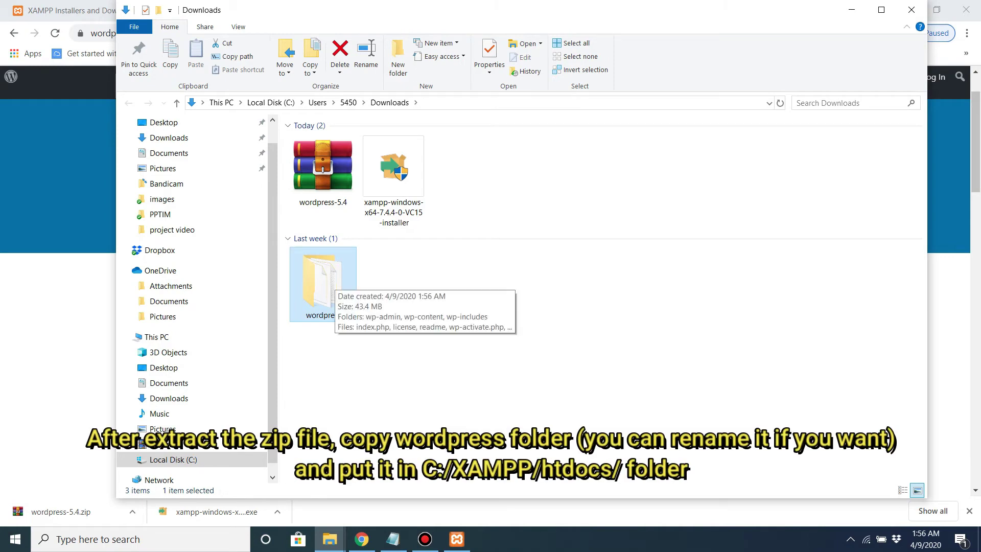
key("ctrl+c")
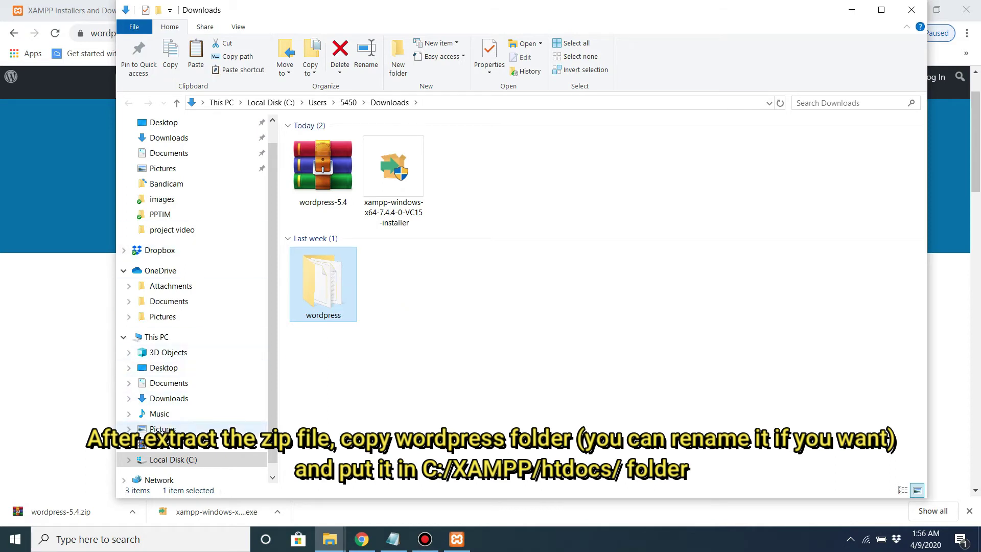
Step: Paste the wordpress folder into C:\xampp\htdocs and return to Chrome
left_click(169, 459)
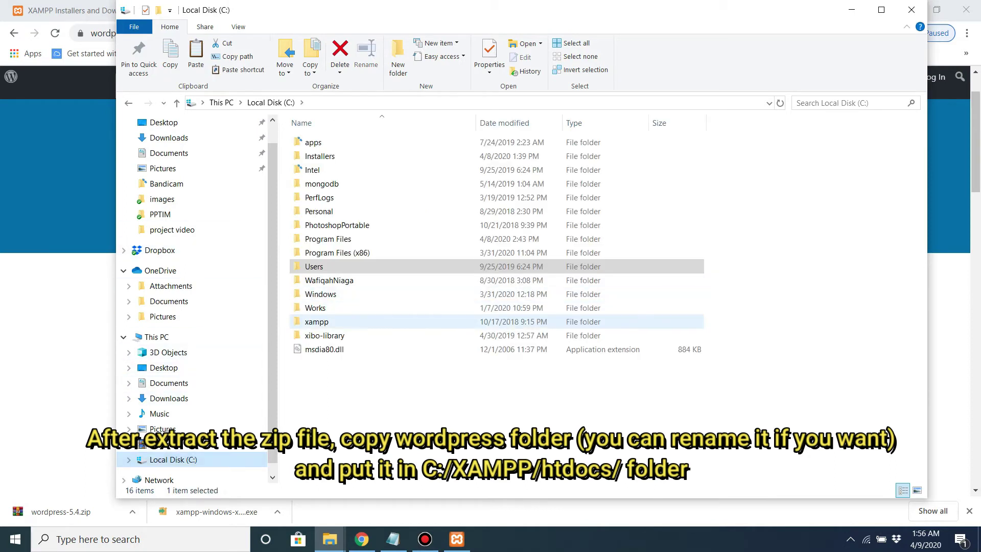
double_click(307, 322)
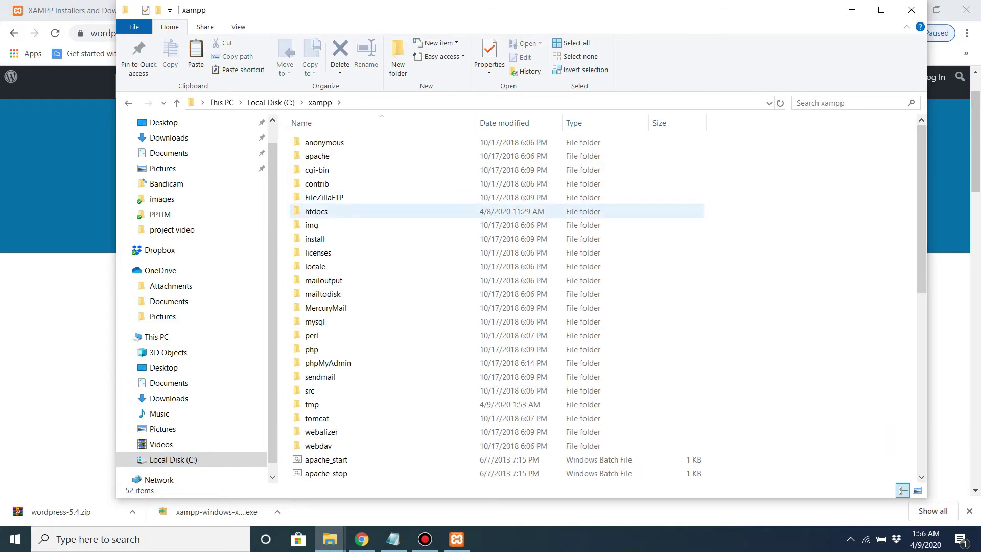
double_click(317, 211)
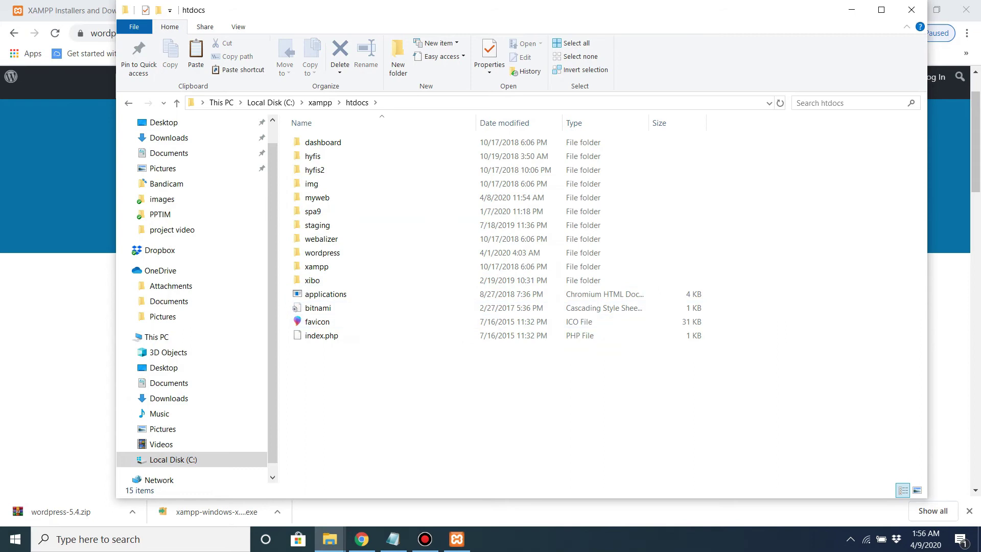
right_click(361, 163)
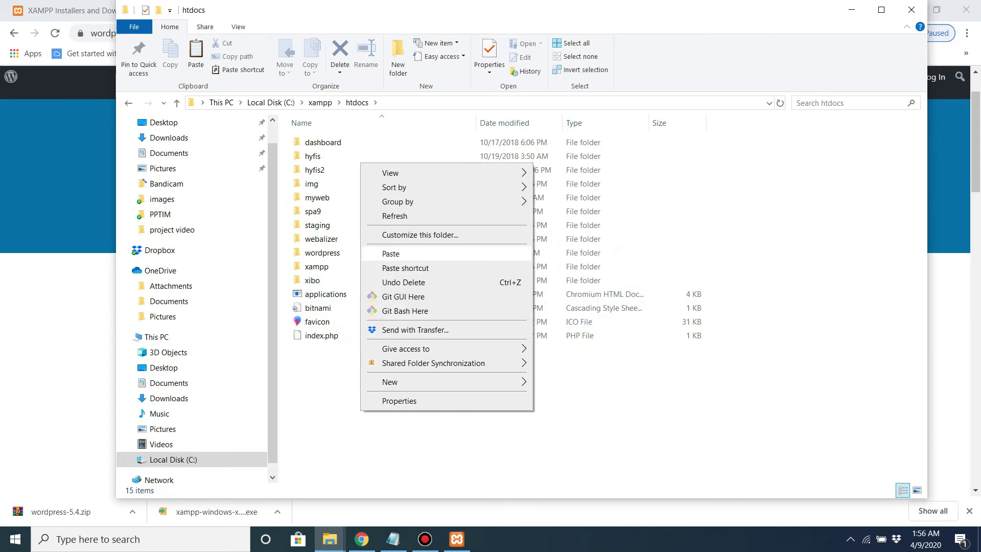
left_click(389, 253)
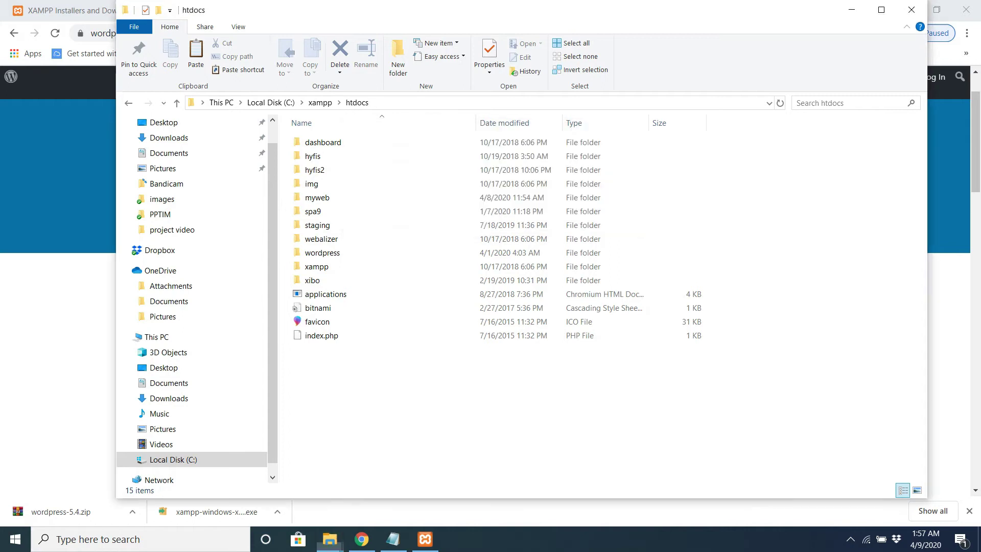
left_click(322, 253)
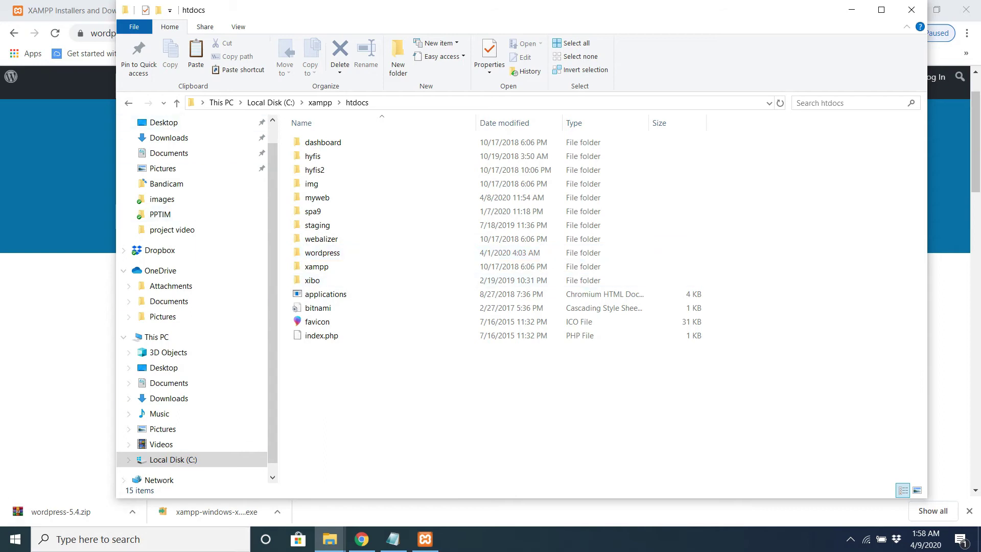
left_click(361, 539)
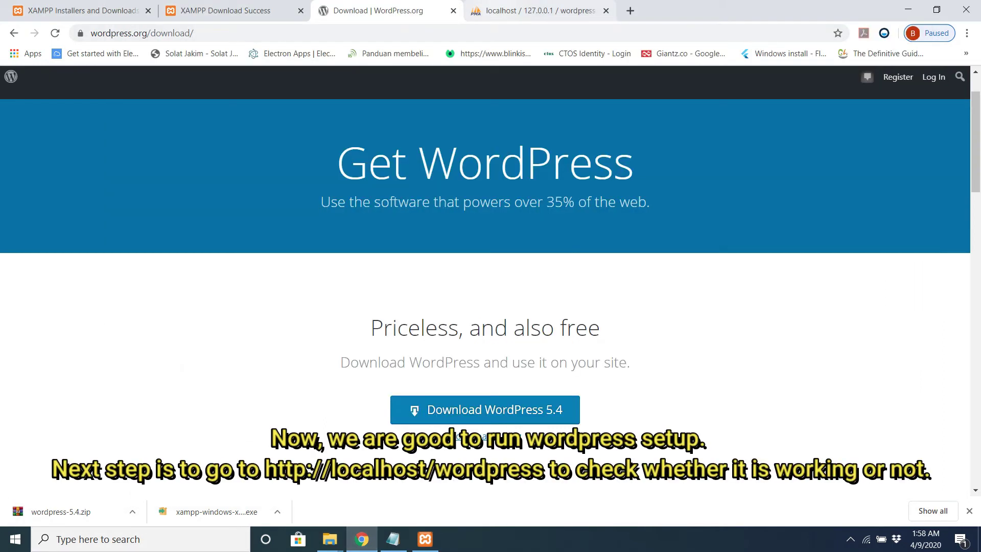
Step: Load localhost/wordpress in Chrome and continue with English (United States)
left_click(541, 10)
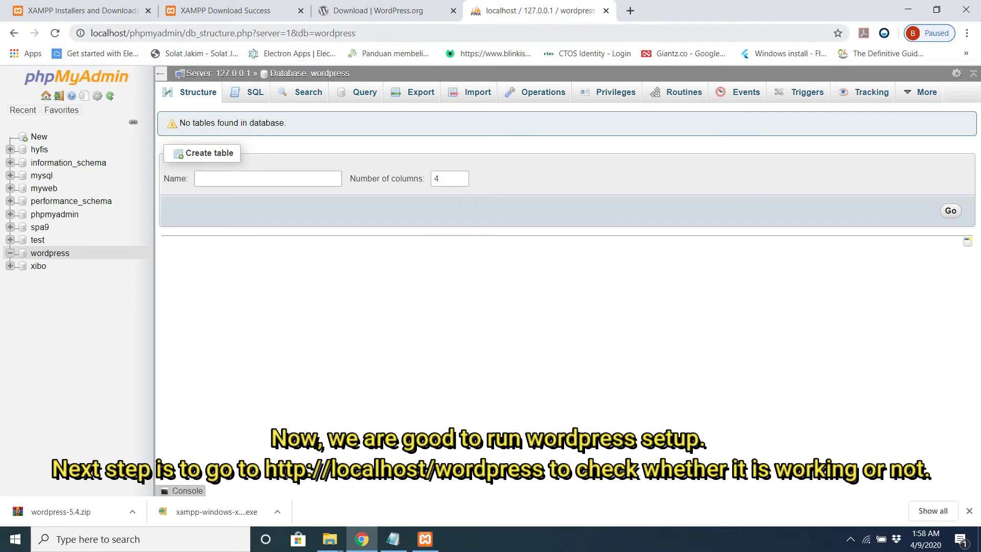
left_click(222, 32)
type("loc")
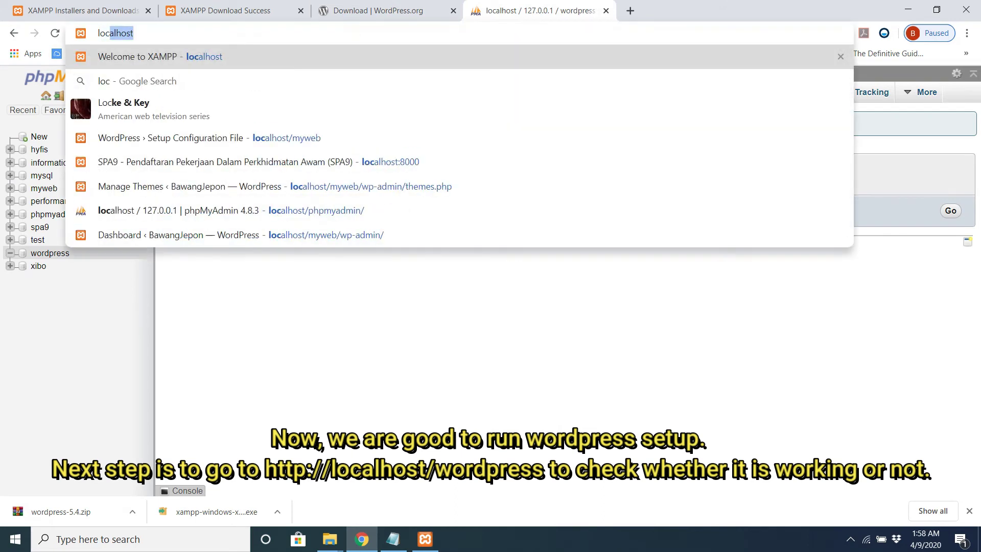
type("alhost")
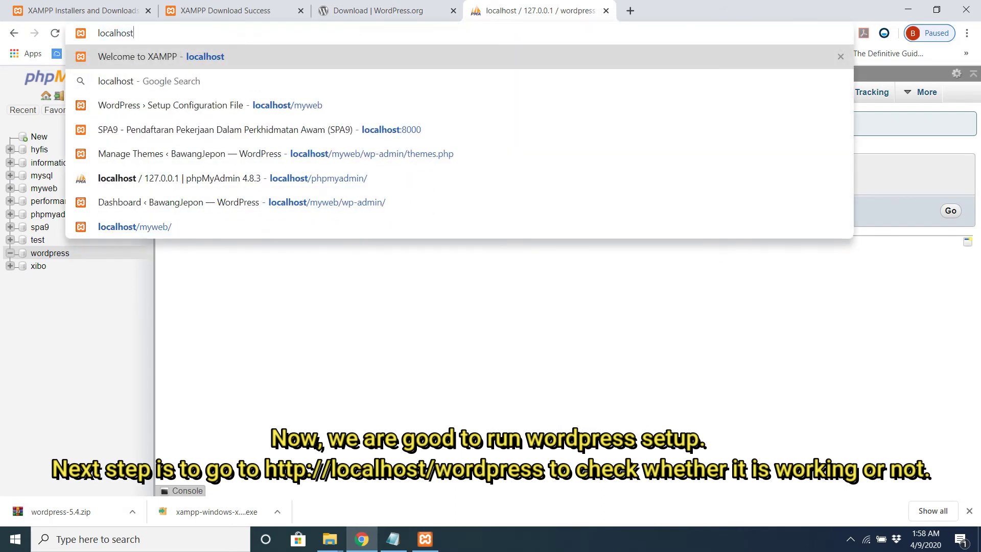
type("/wordpre")
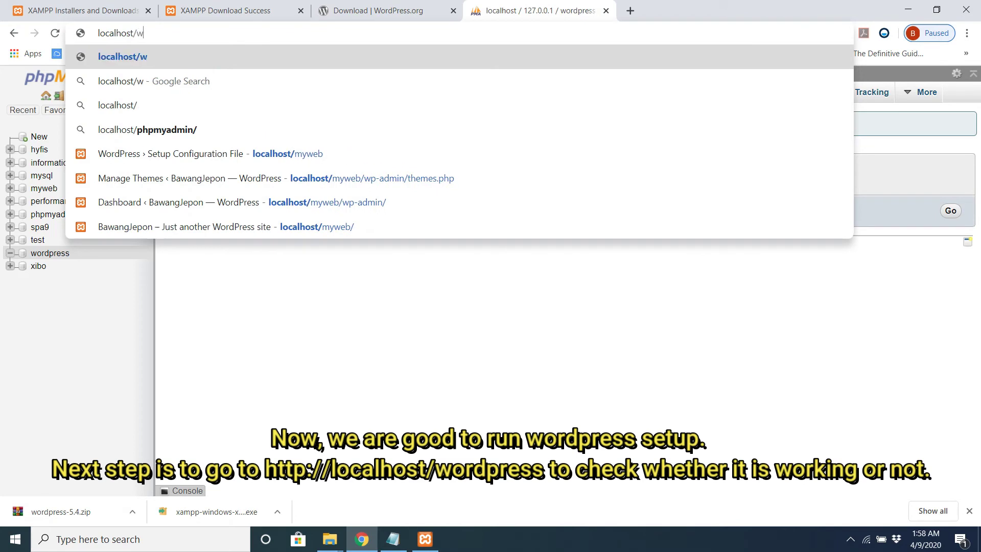
type("ss")
key("Return")
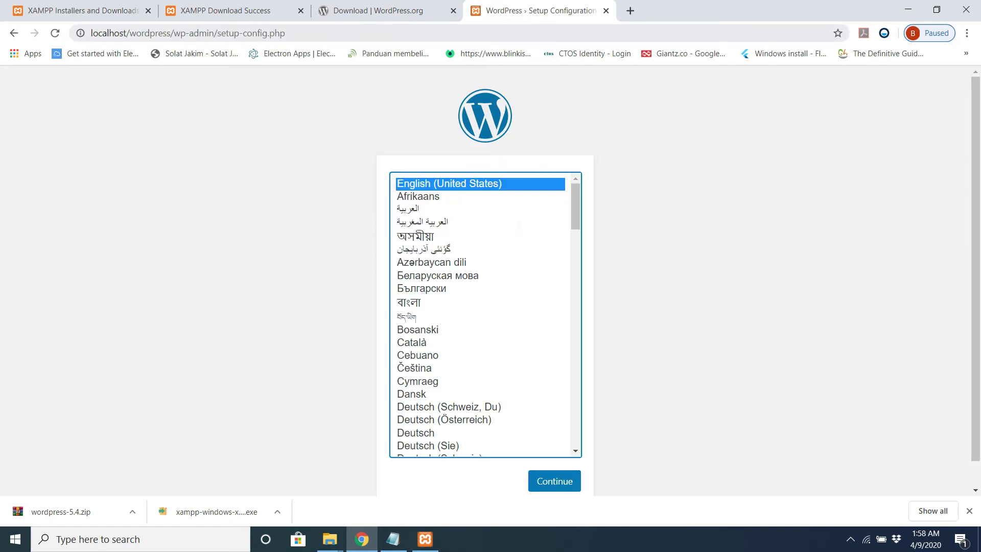
type("localhost/")
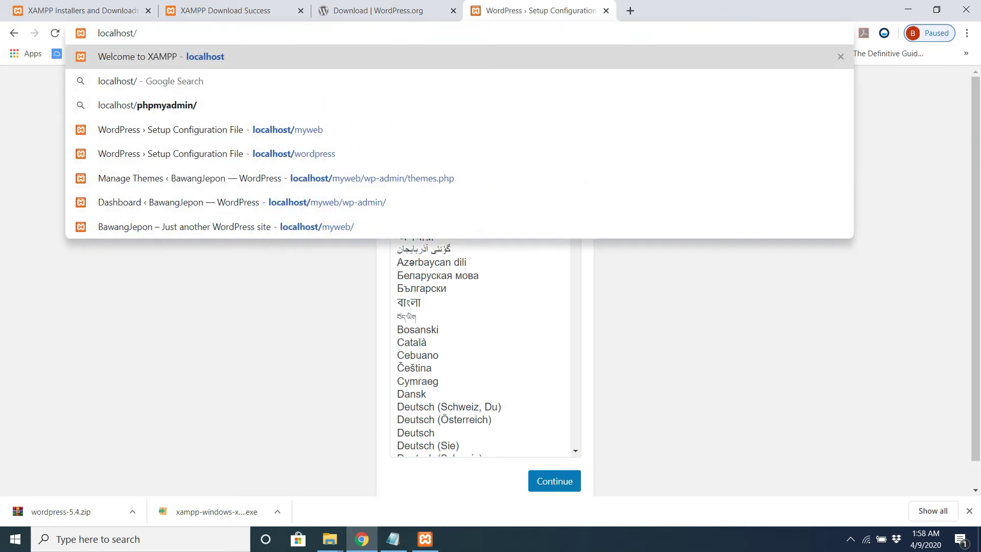
type("wordpress")
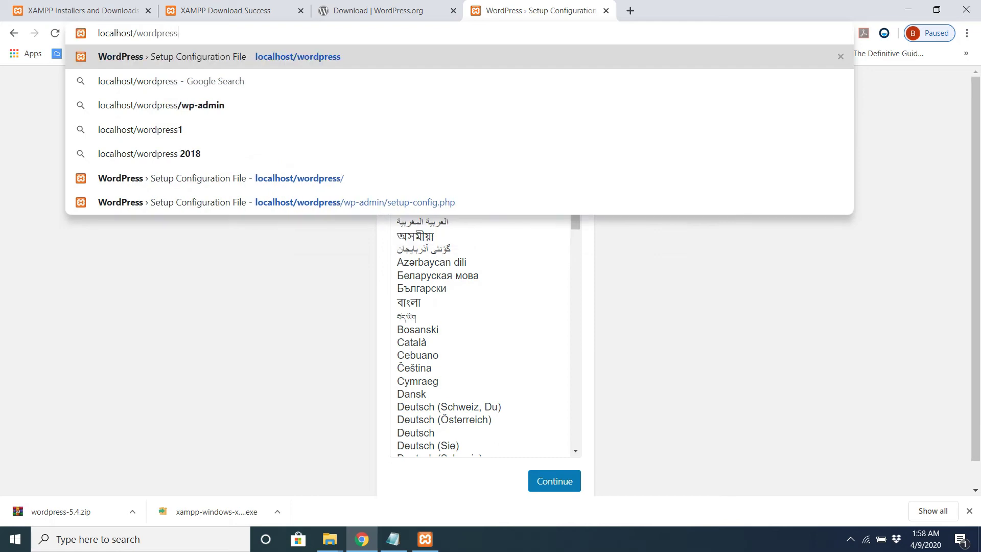
key("Return")
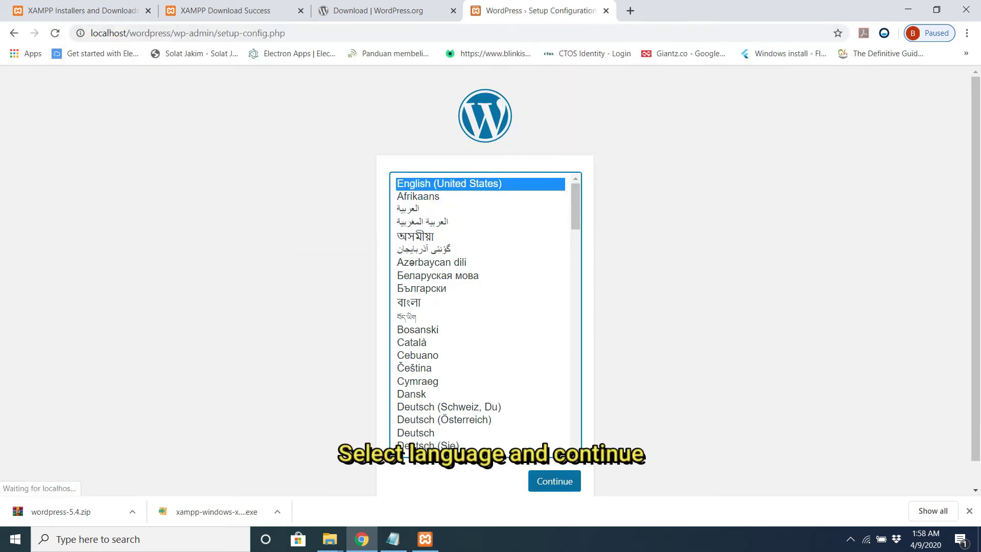
scroll(485, 281, "down", 1)
key("Tab")
key("Return")
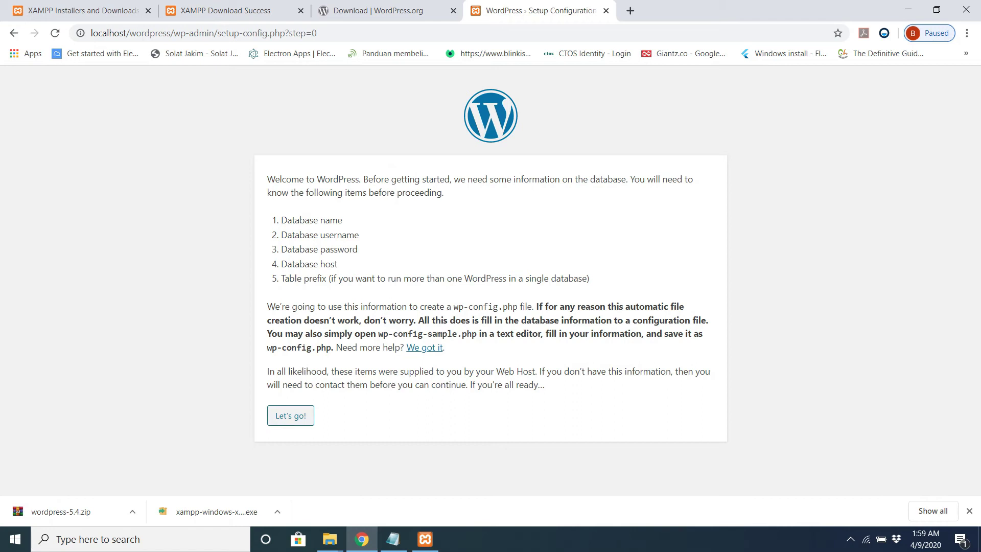
Step: Proceed to the database form and enter 'wordpress' as the database username
key("Tab")
key("Return")
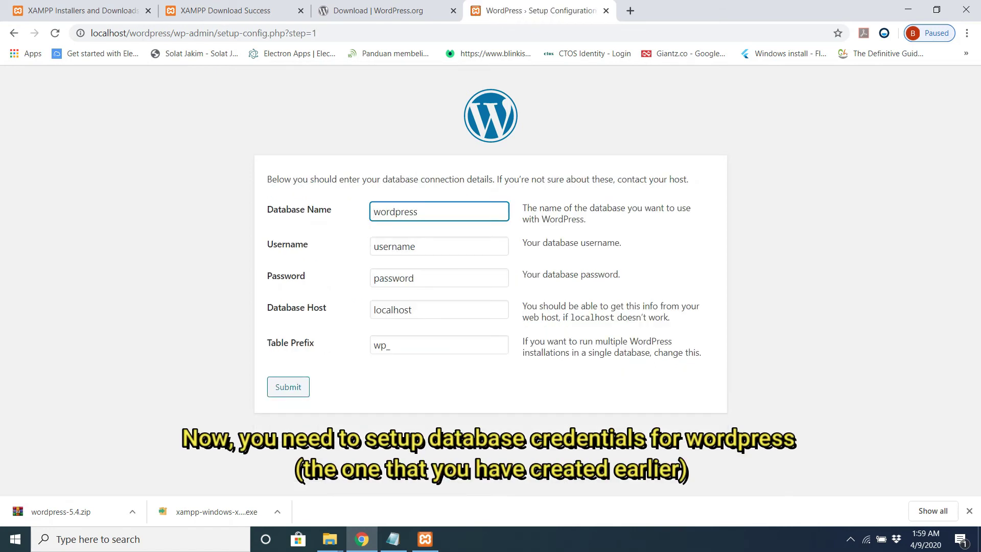
key("Tab")
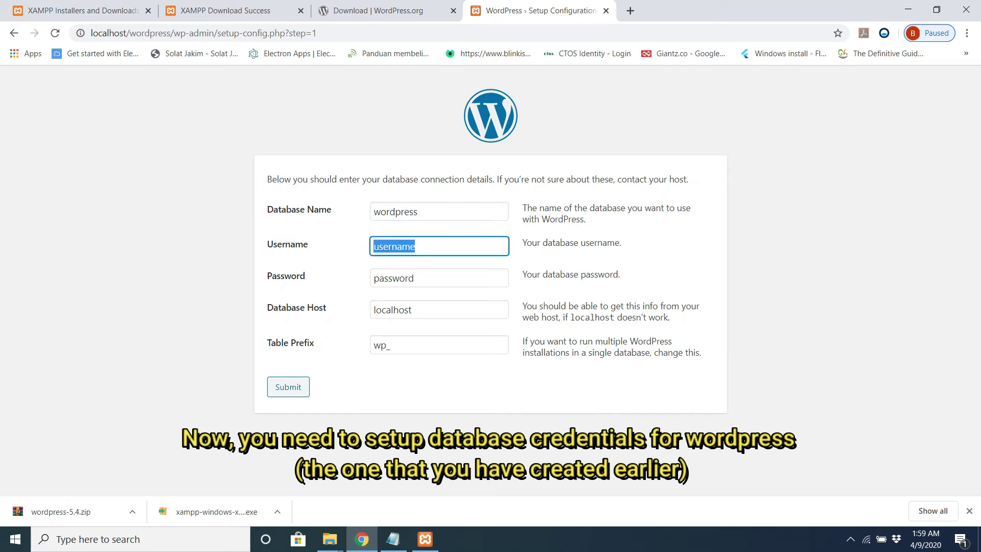
type("wordp")
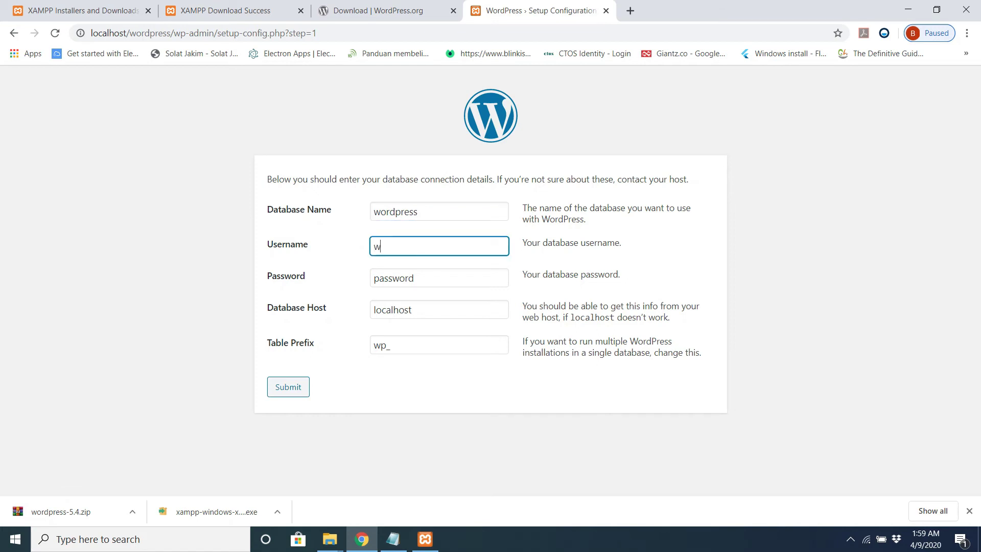
key("BackSpace")
type("press")
Step: Enter the database password, submit the connection details and run the installation
key("Tab")
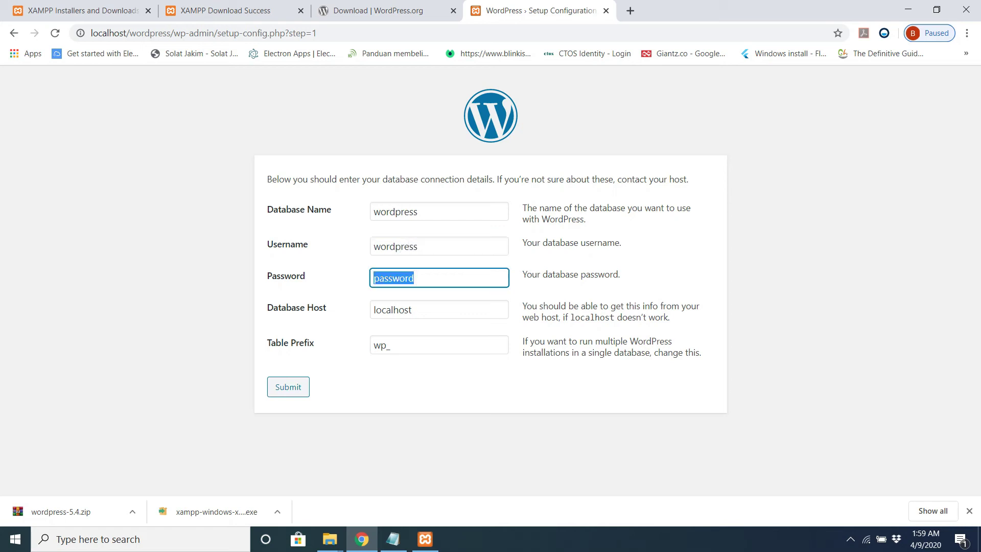
type("wordpress")
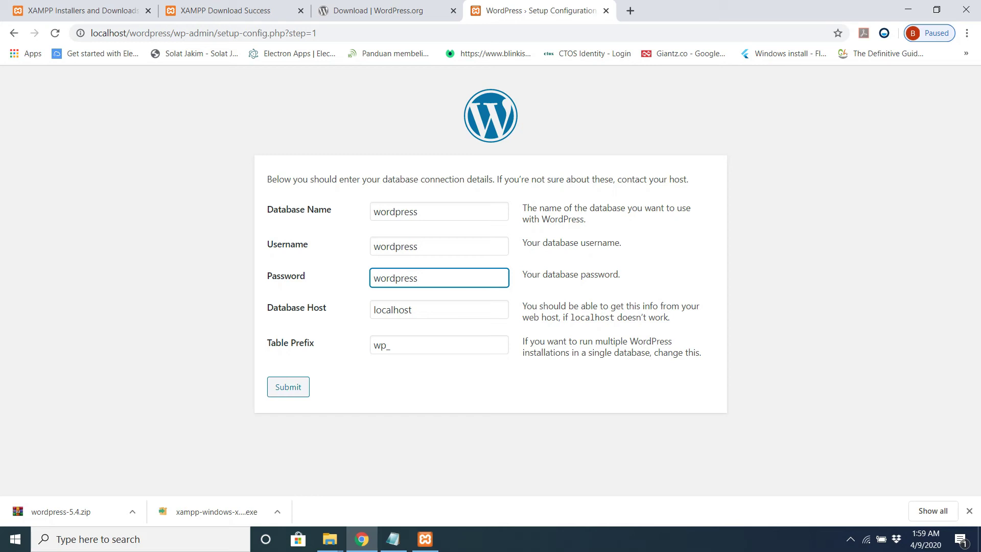
key("Tab")
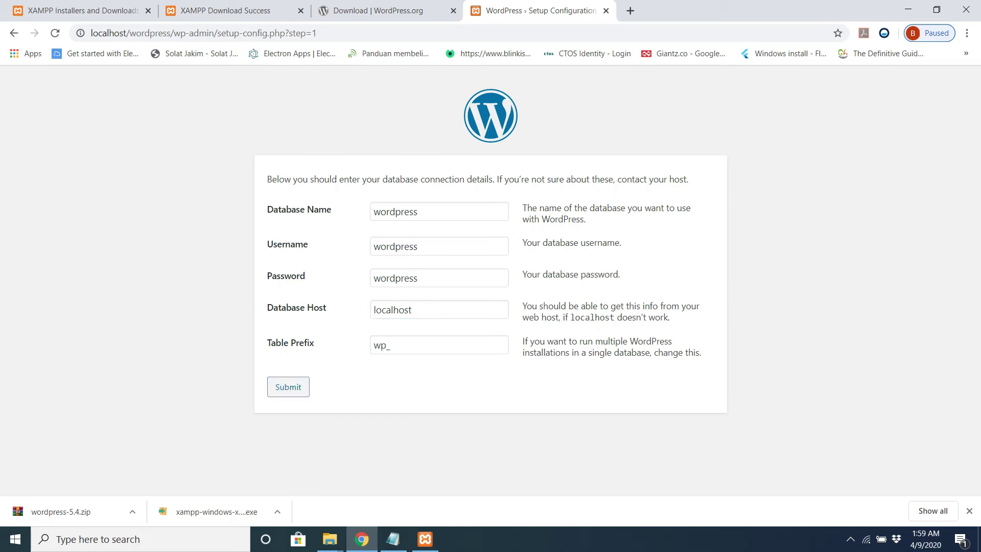
key("Return")
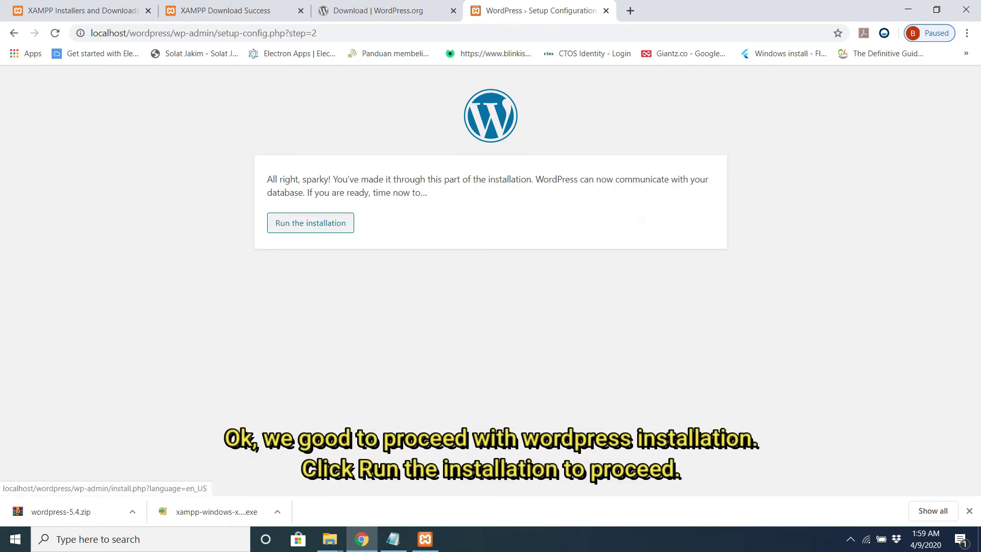
left_click(310, 222)
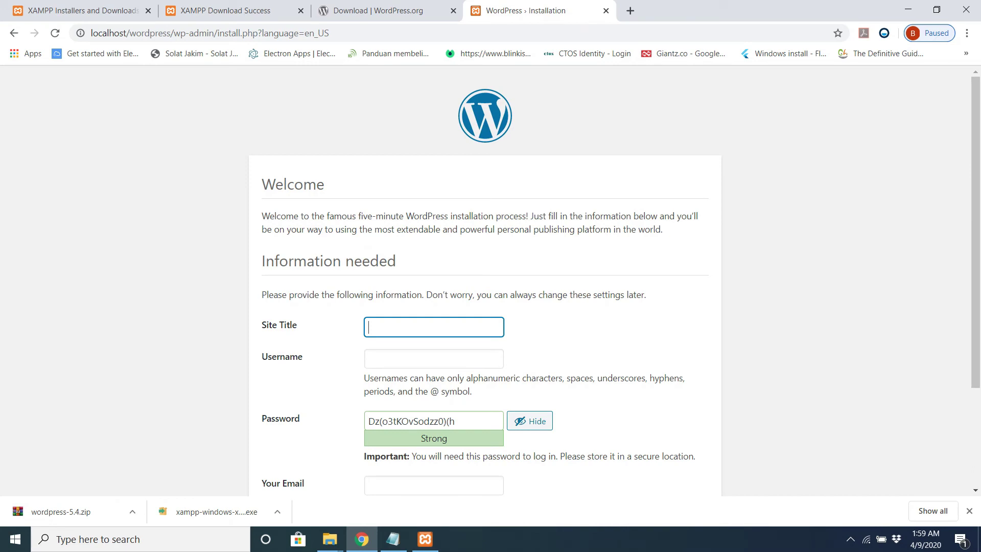
Step: Enter site title 'My First Website', an admin username and a new password
scroll(490, 281, "down", 3)
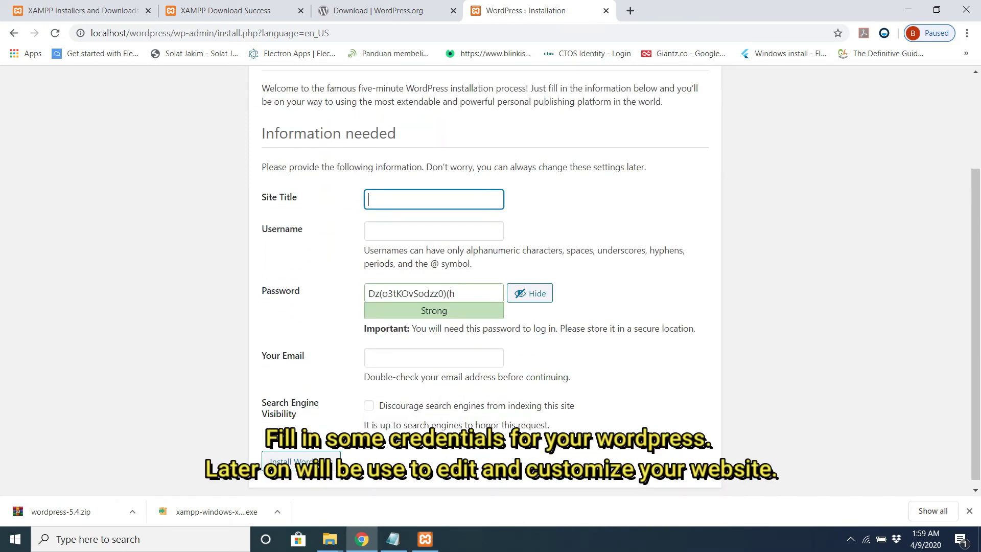
type("My First Website")
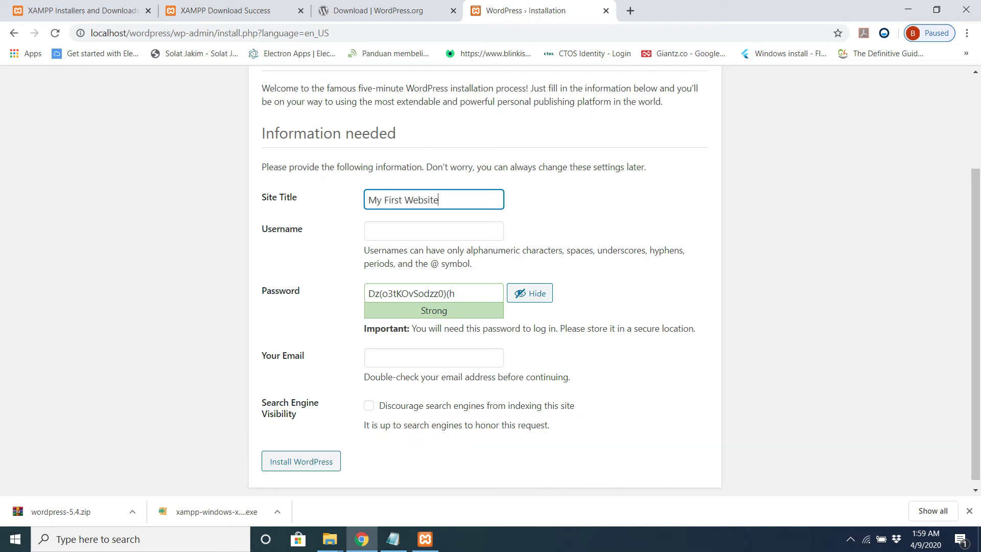
left_click(434, 231)
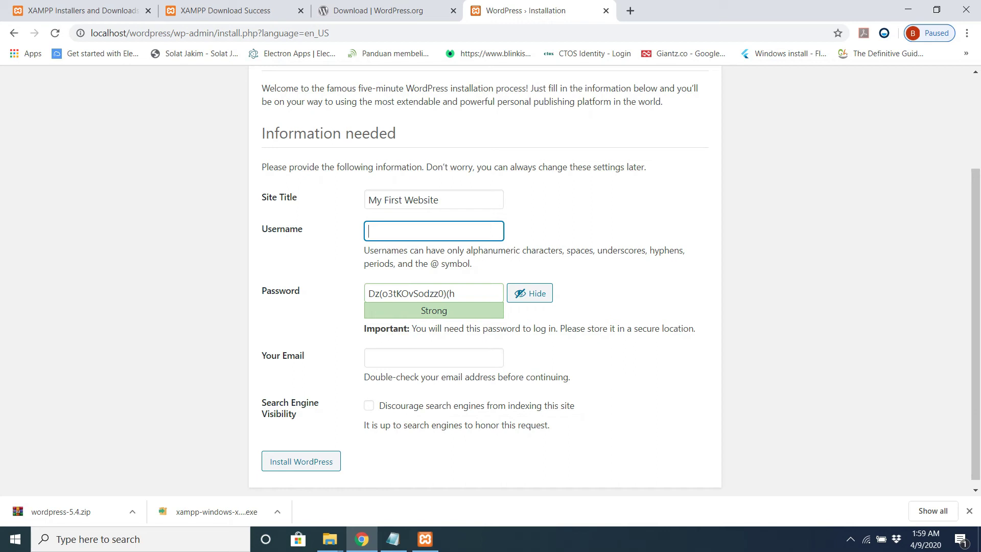
type("zahfa83")
key("Tab")
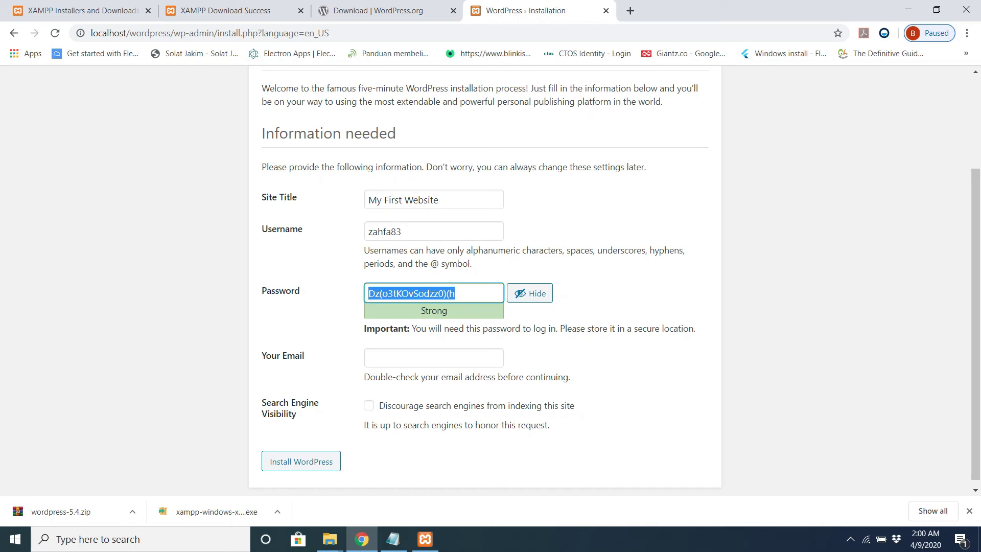
type("123456")
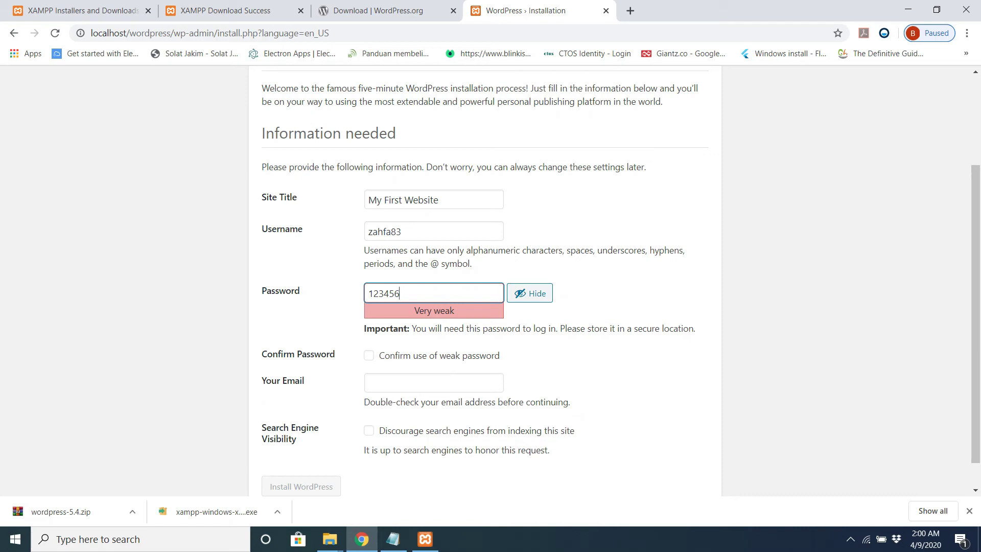
Step: Confirm the weak password, choose the suggested admin email and install WordPress
left_click(368, 355)
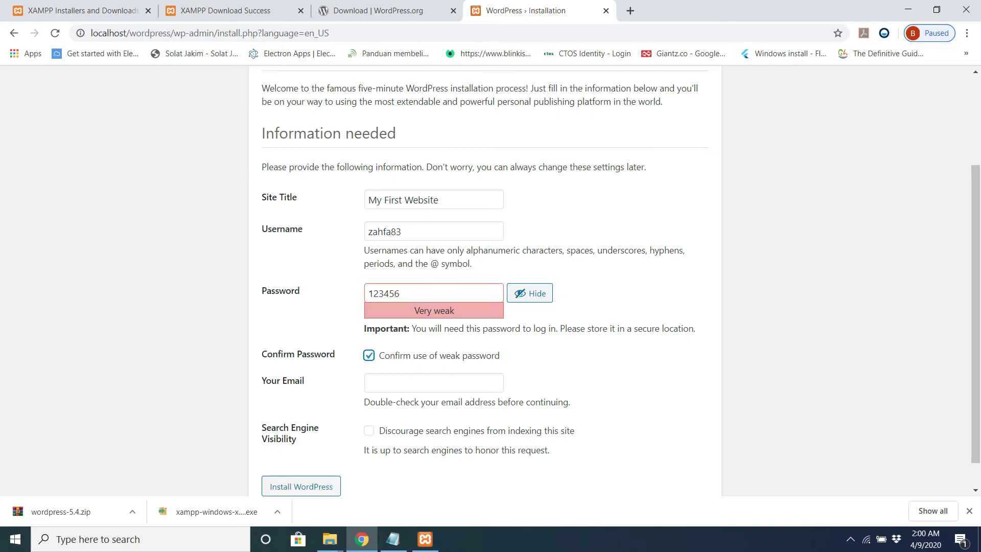
left_click(433, 382)
key("Down")
key("Return")
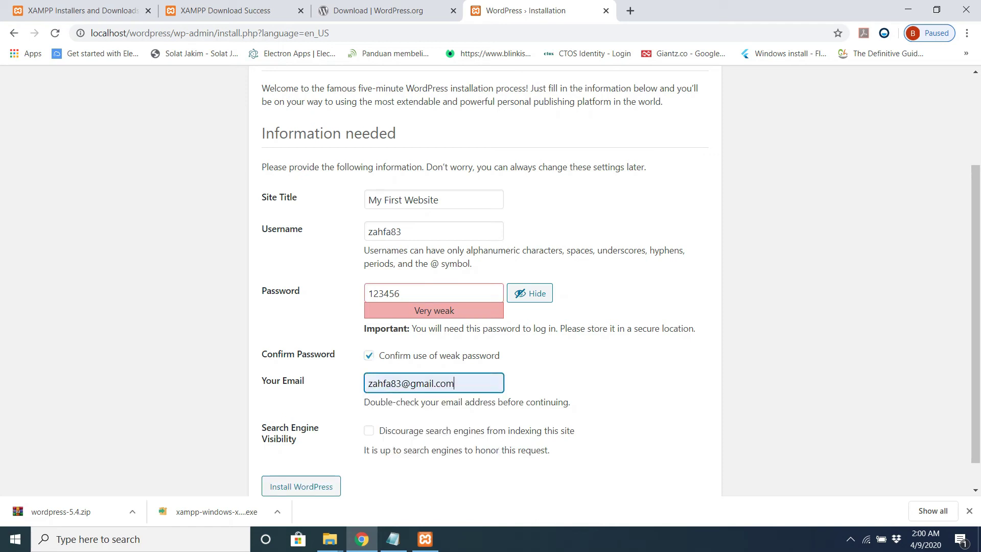
scroll(484, 280, "down", 1)
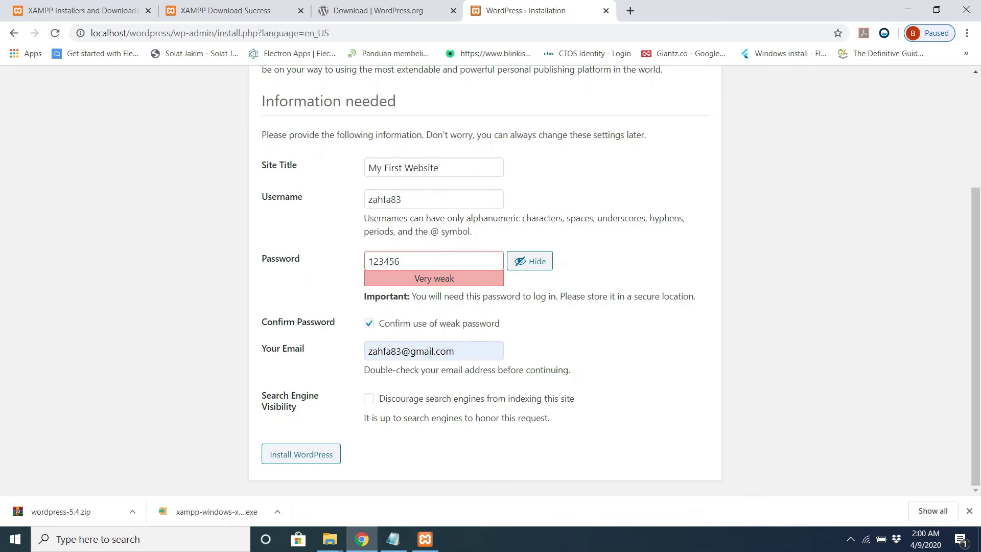
left_click(300, 454)
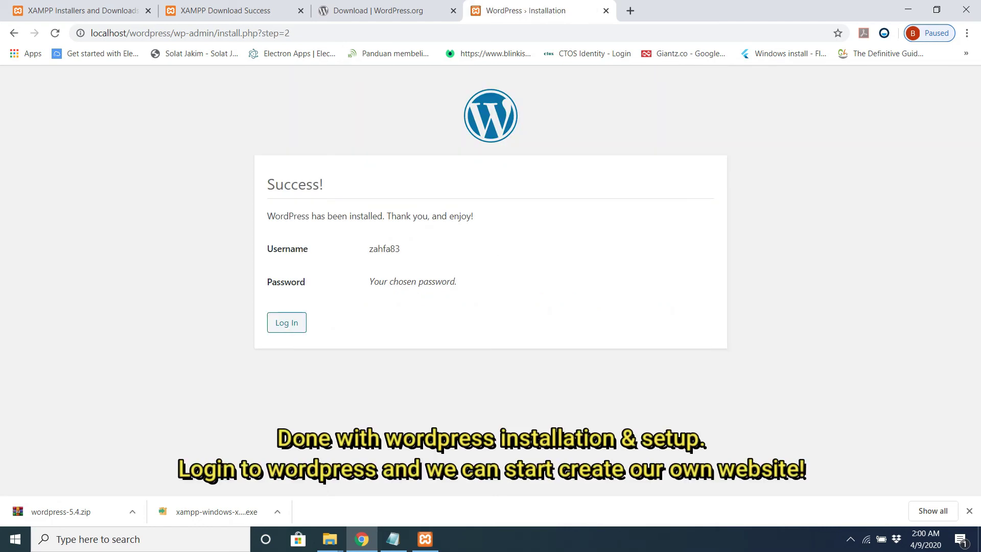
Step: Log in at wp-login.php with the new admin username and password to reach the My First Website Dashboard
left_click(287, 323)
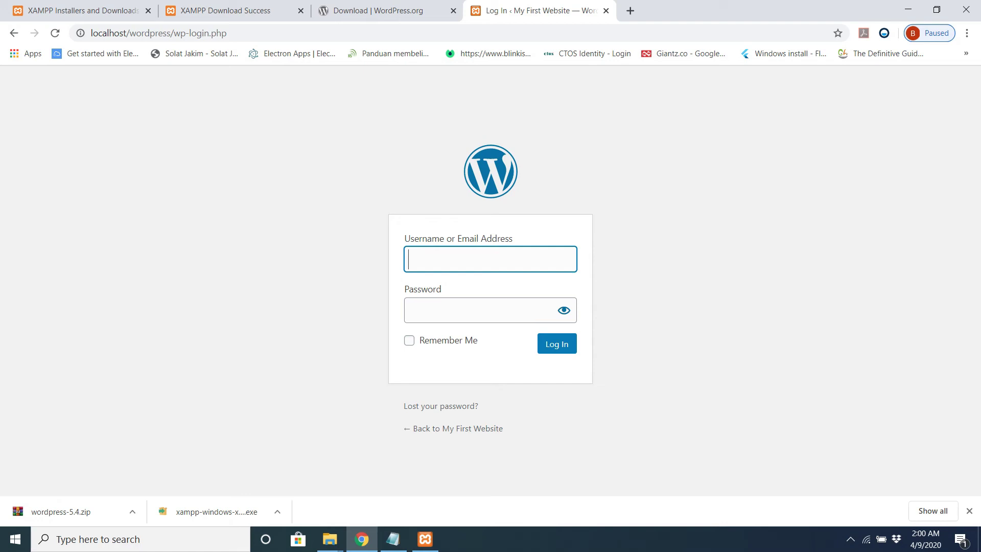
type("zahfa83")
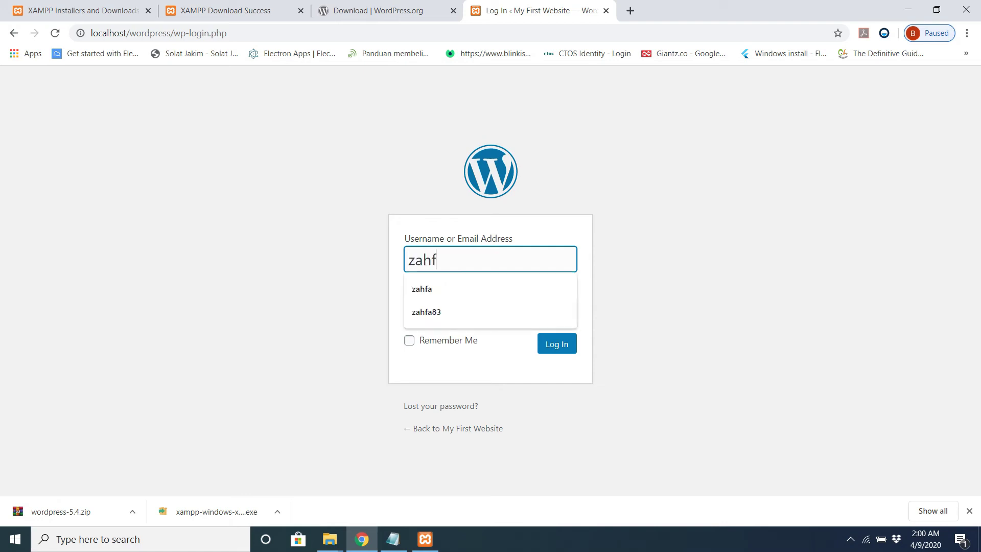
left_click(481, 310)
type("****")
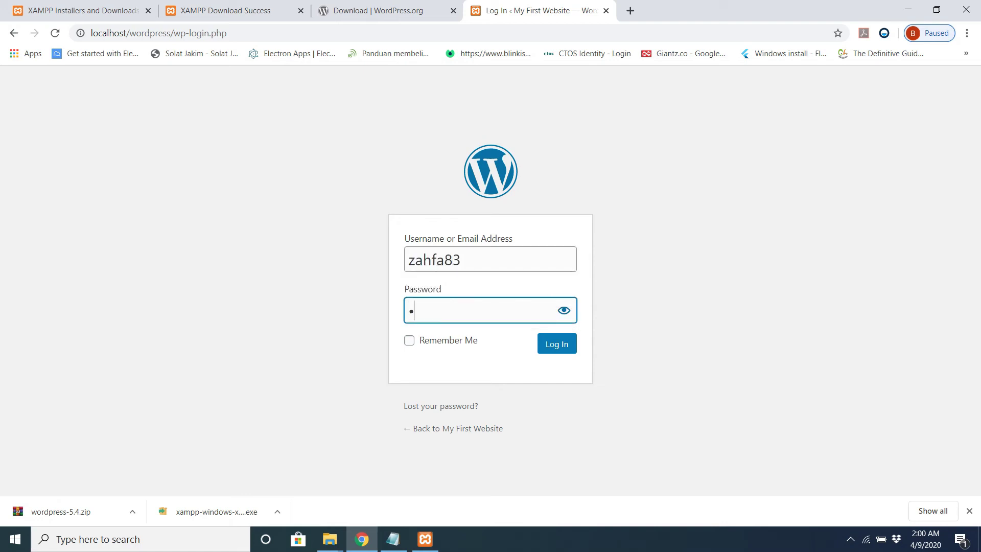
type("**")
key("Return")
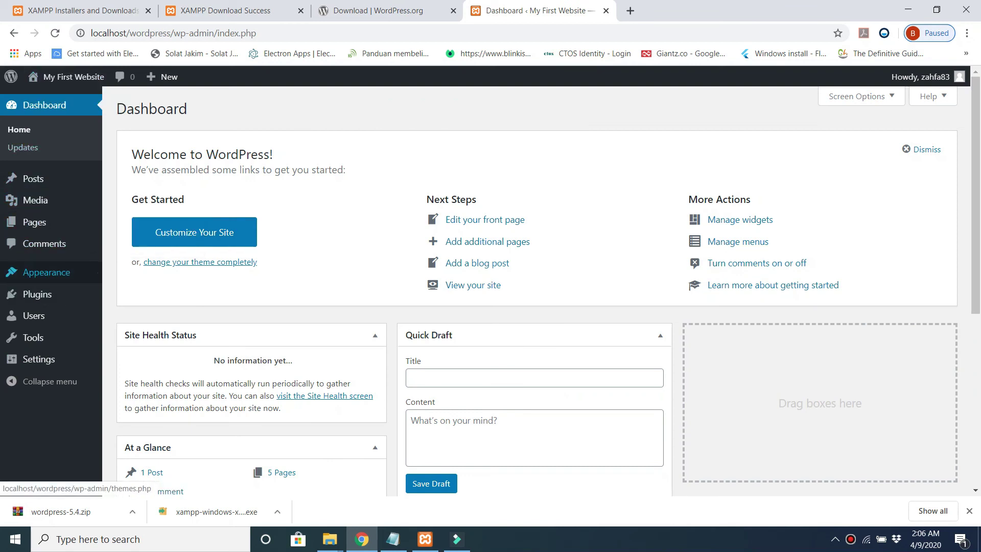
Step: From Appearance > Themes, choose Add New Theme to view the featured themes list
left_click(125, 275)
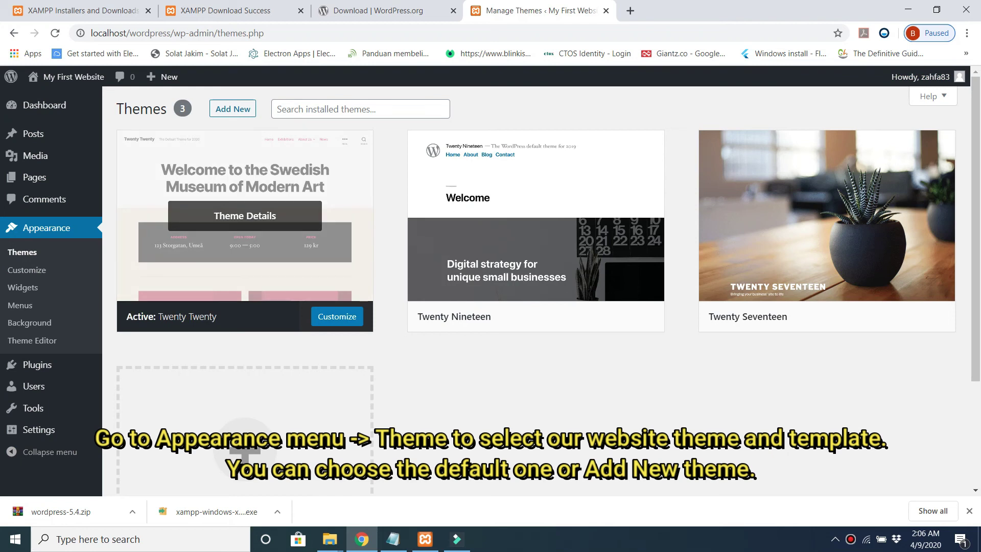
scroll(535, 230, "down", 2)
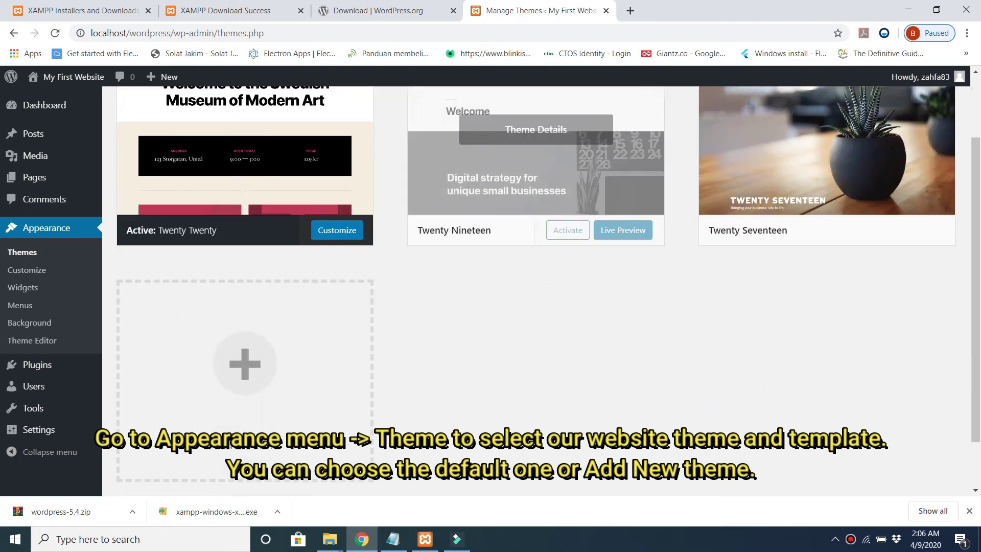
scroll(336, 242, "up", 2)
scroll(336, 242, "down", 2)
left_click(336, 242)
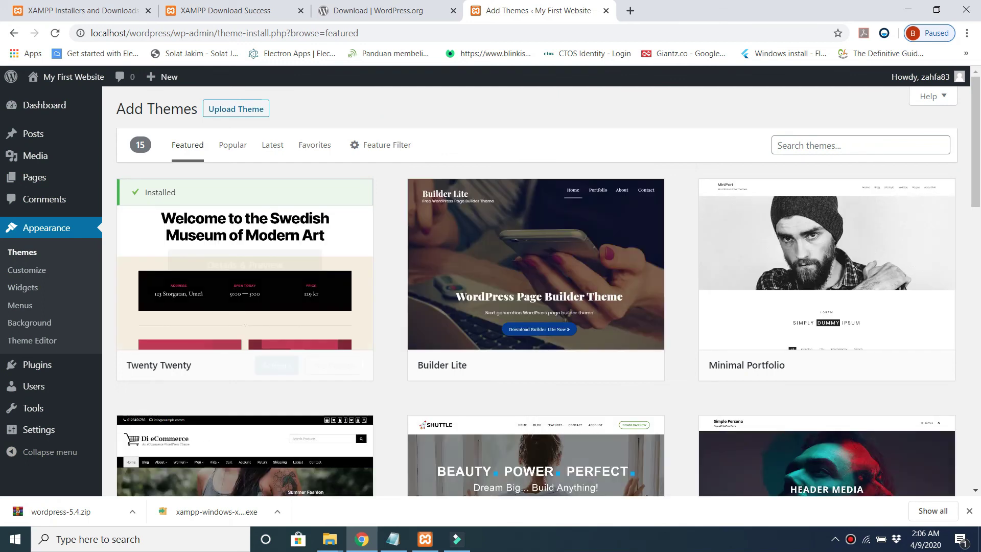
Step: Find Shuttle Business among the themes, install it, then activate it
scroll(536, 265, "down", 2)
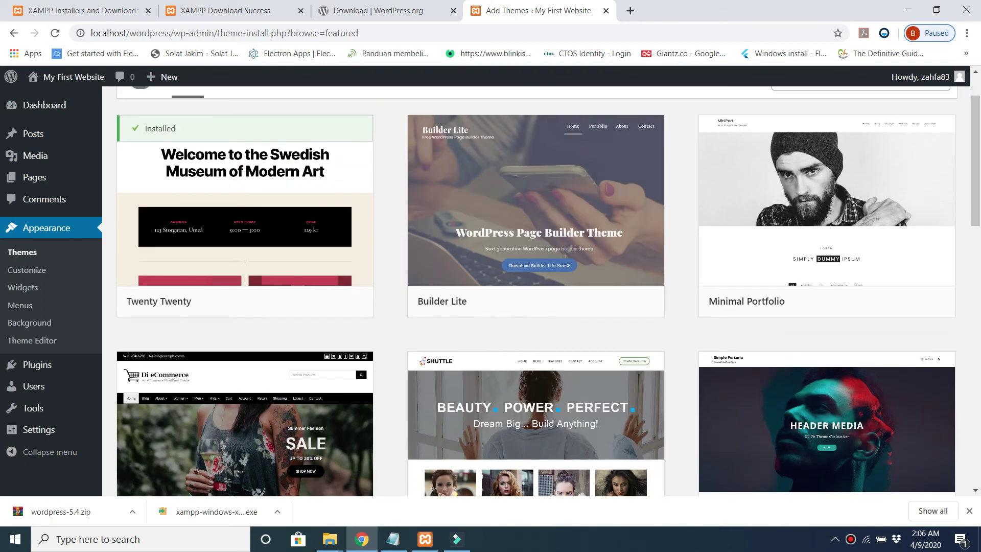
scroll(548, 291, "down", 3)
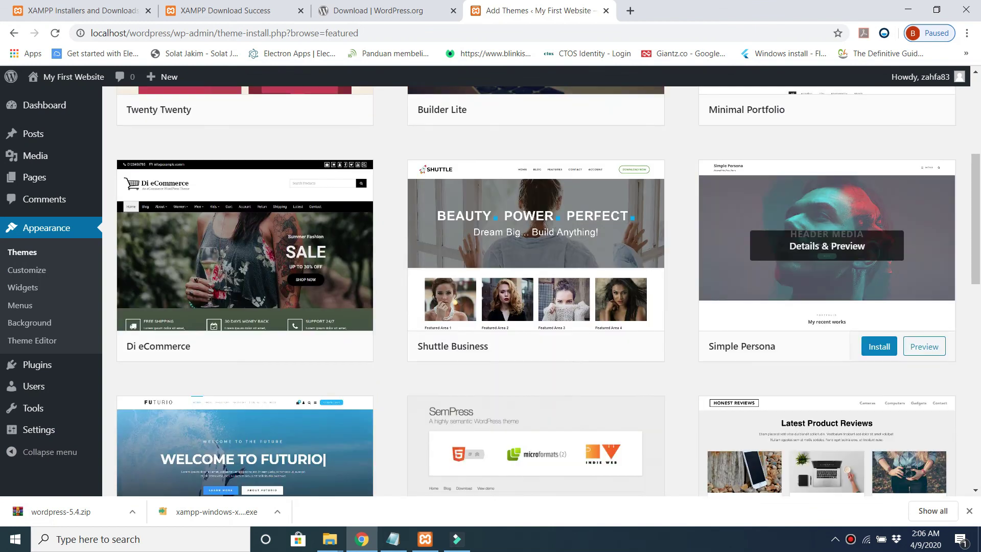
scroll(536, 286, "down", 4)
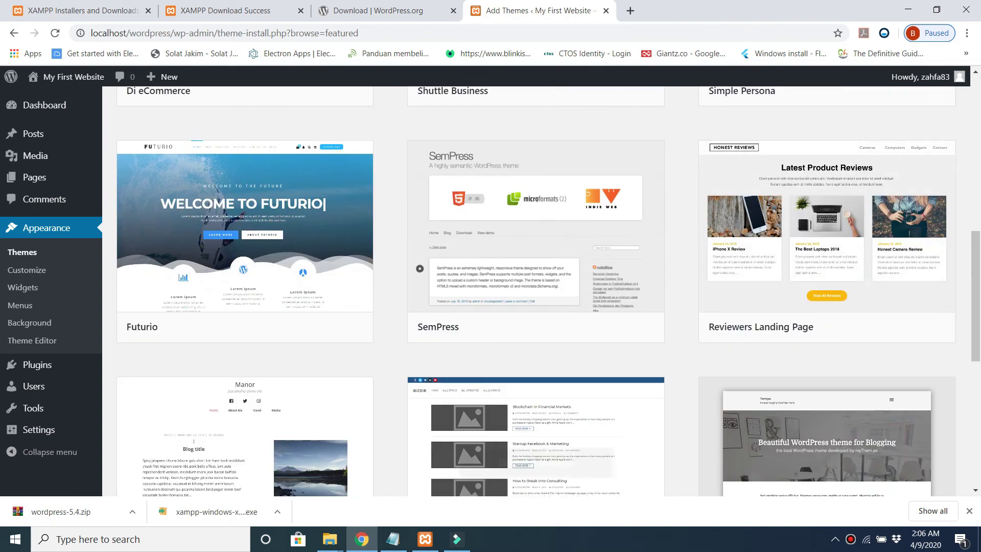
scroll(536, 357, "down", 2)
scroll(536, 358, "down", 2)
scroll(536, 358, "down", 3)
scroll(536, 358, "down", 2)
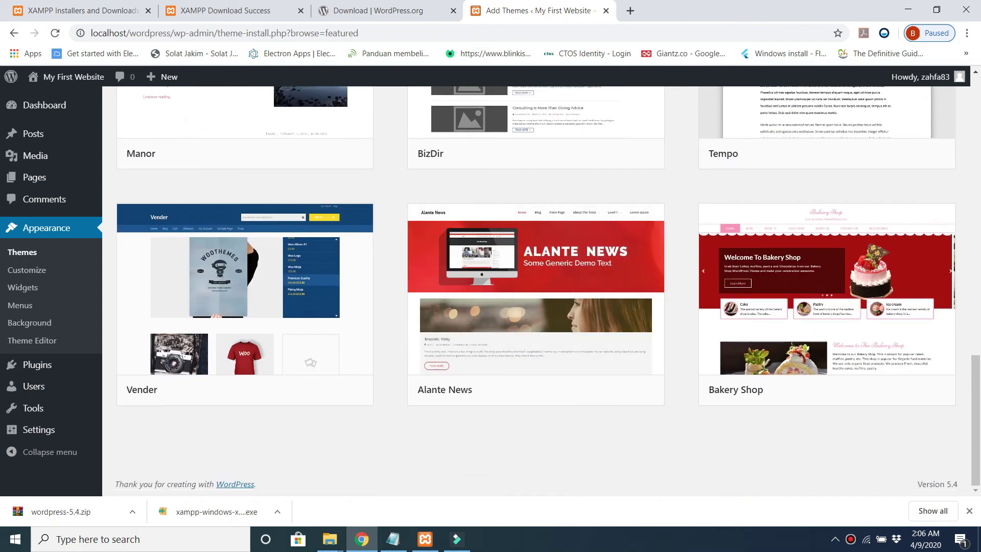
scroll(536, 306, "up", 15)
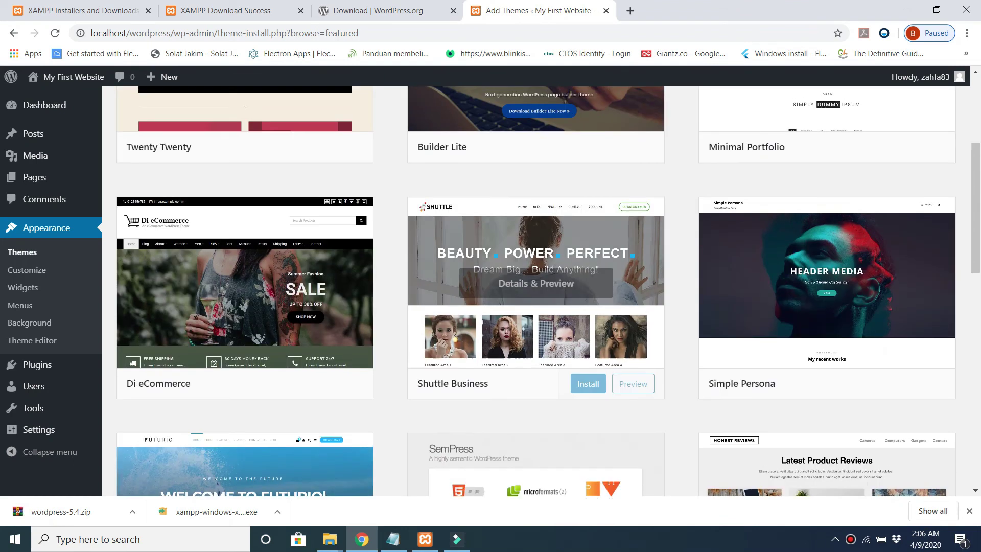
scroll(536, 286, "down", 9)
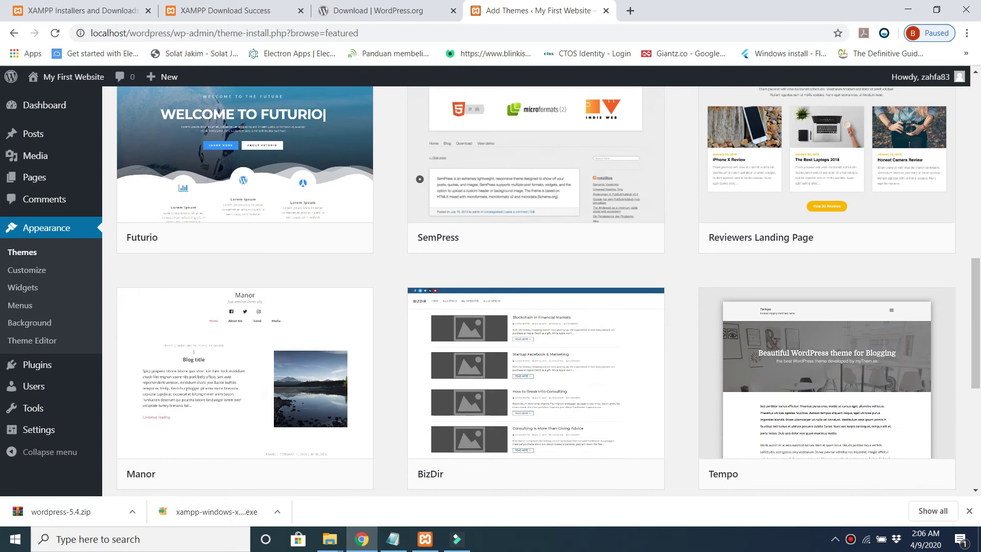
scroll(536, 286, "up", 7)
left_click(588, 320)
scroll(588, 320, "up", 1)
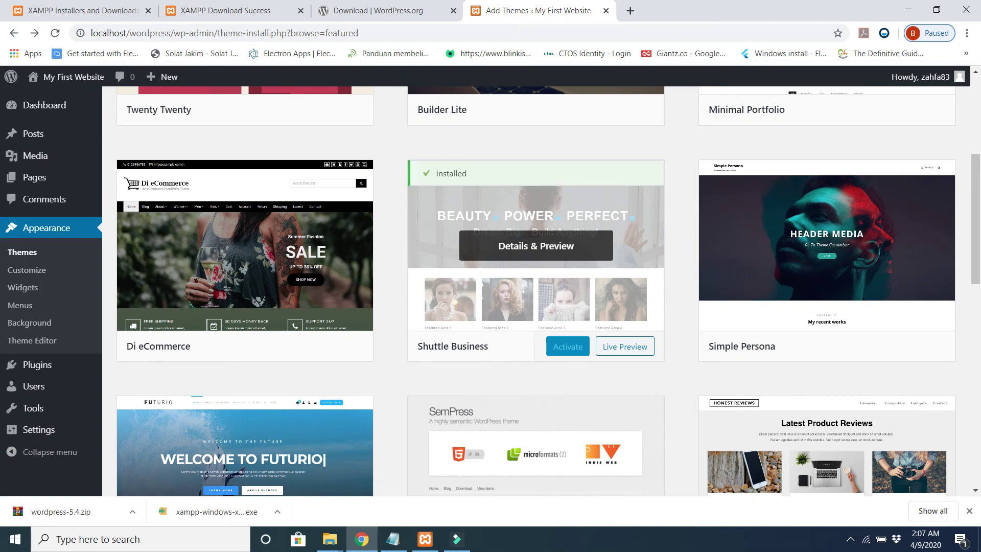
left_click(568, 346)
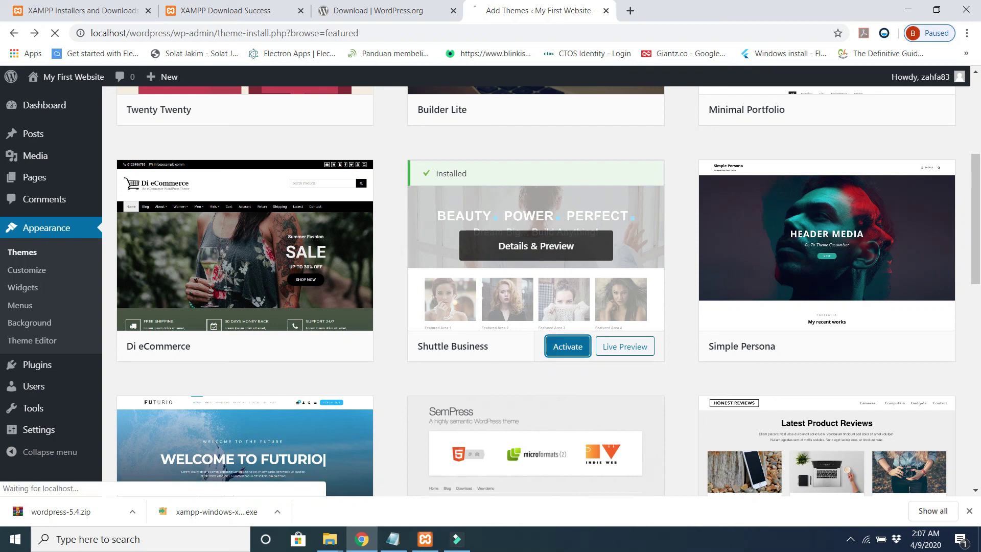